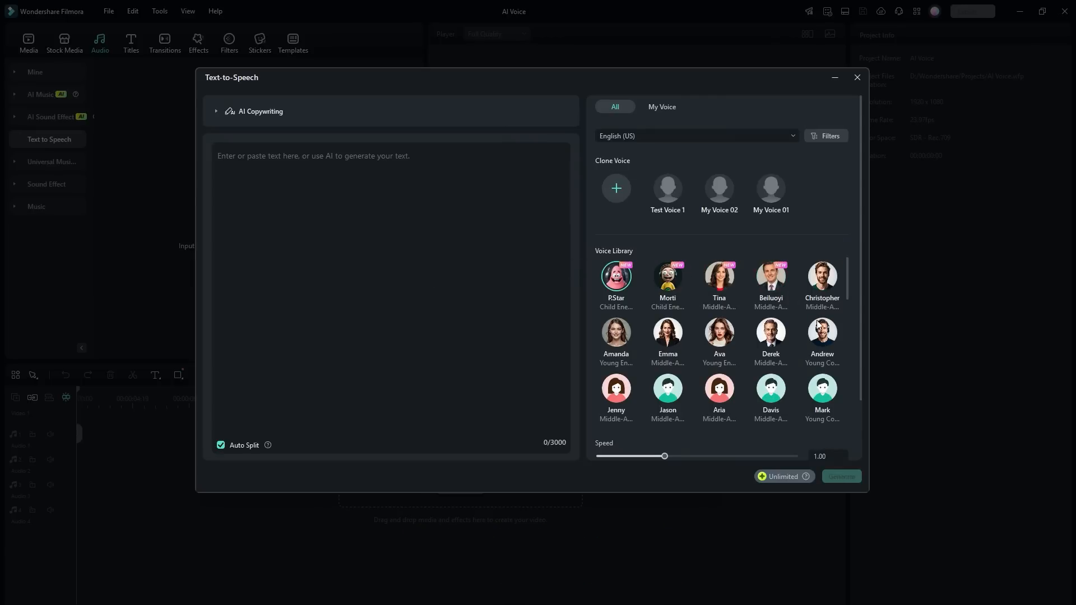
Browse the voice library, try the My Voice 01 and Test Voice 1 clones, and look through the available speech languages.
scroll(675, 395, down, 5)
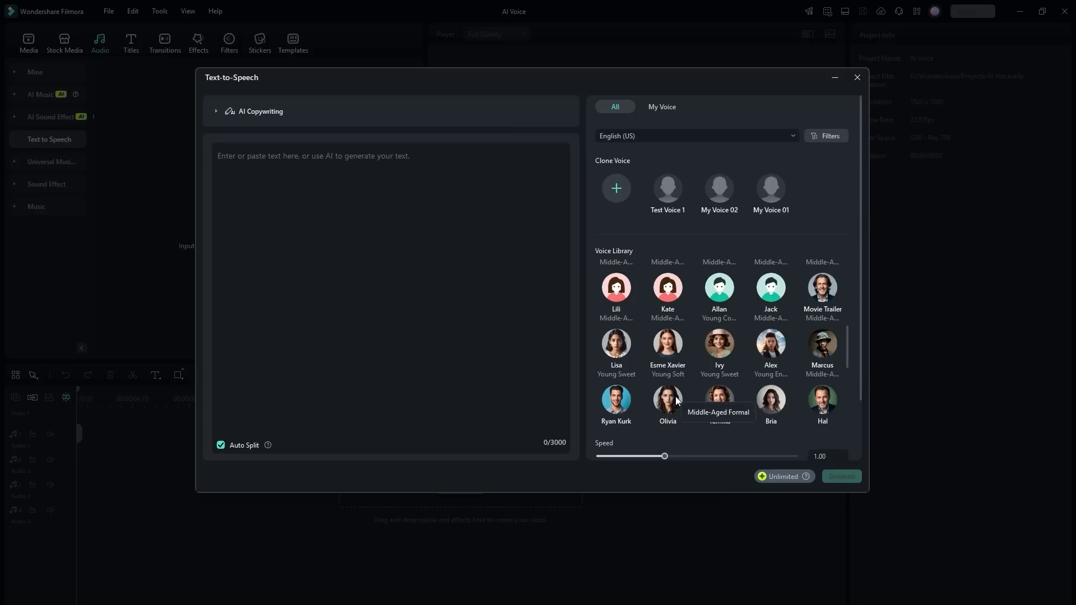
scroll(754, 412, down, 1)
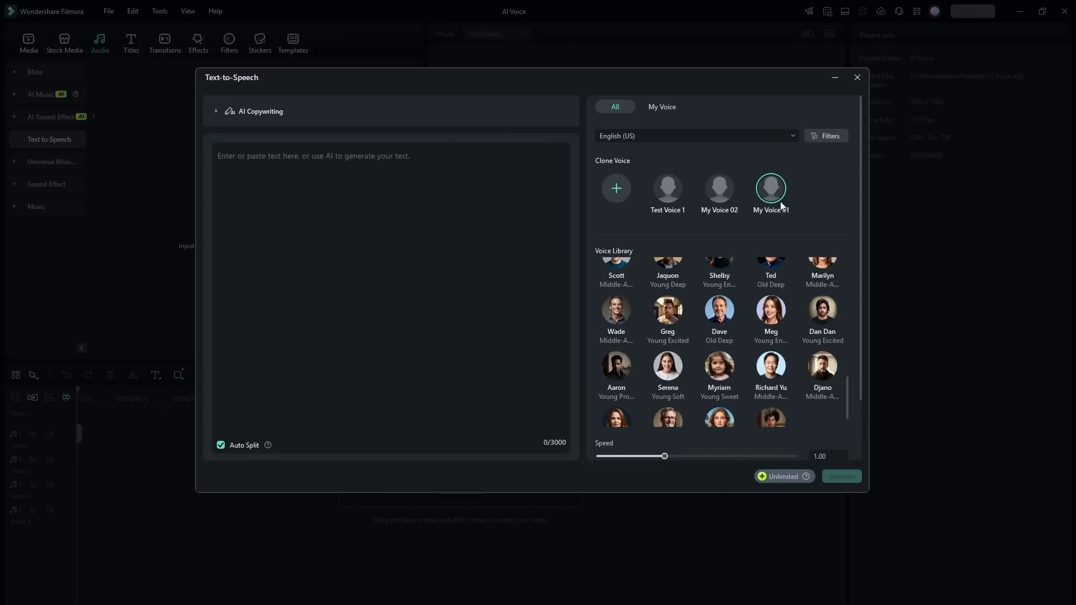
click(772, 188)
click(668, 188)
click(708, 135)
scroll(694, 269, down, 5)
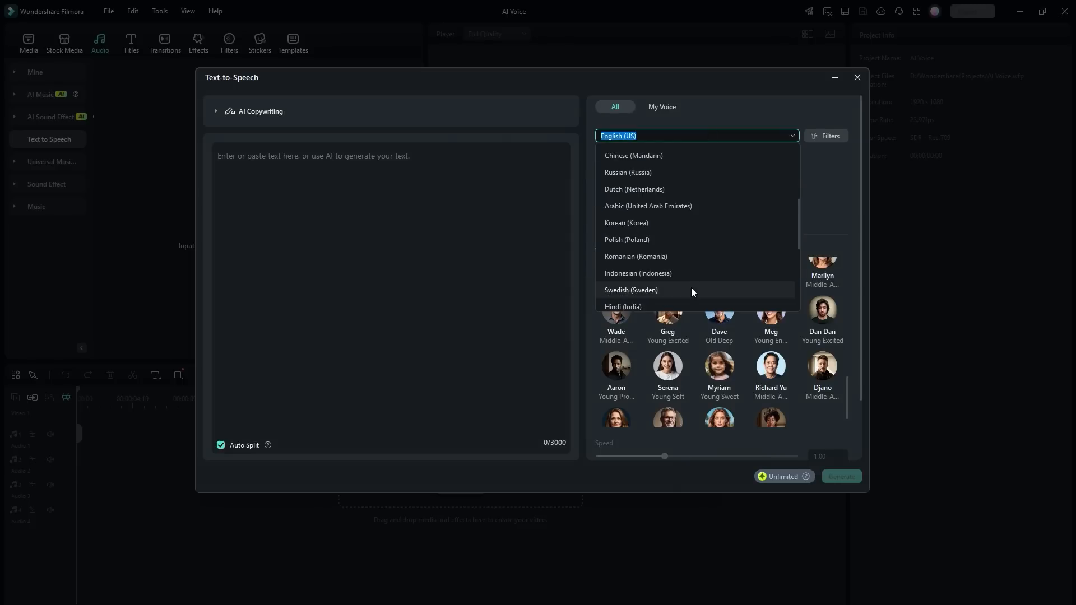
scroll(691, 289, down, 2)
click(833, 171)
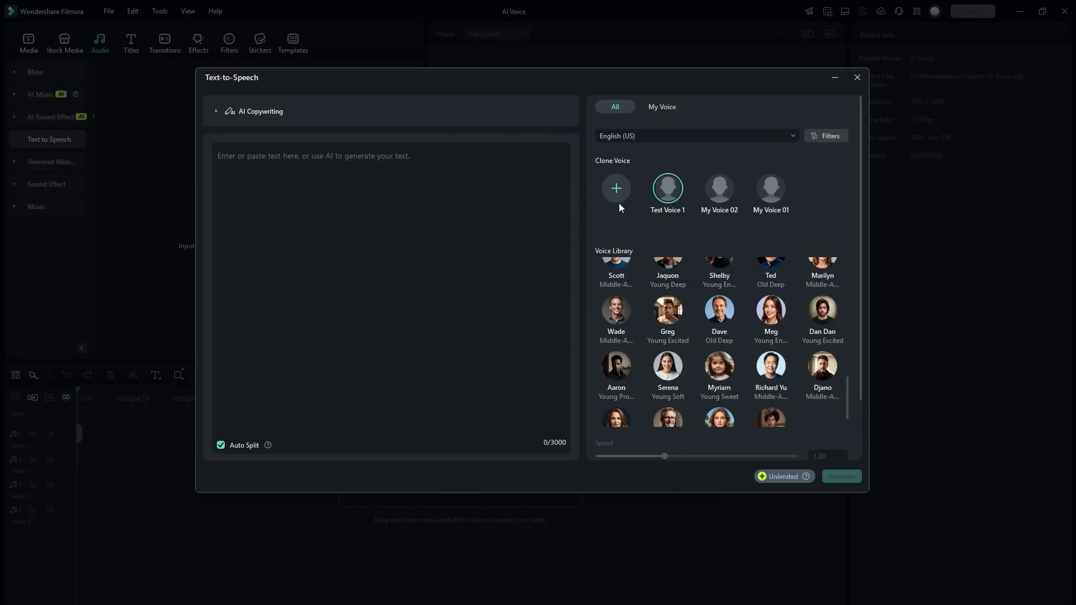
Start a new voice clone named Test Voice 2 with Analogue 1 + 2 (Focusrite USB Audio) as the recording device.
click(617, 188)
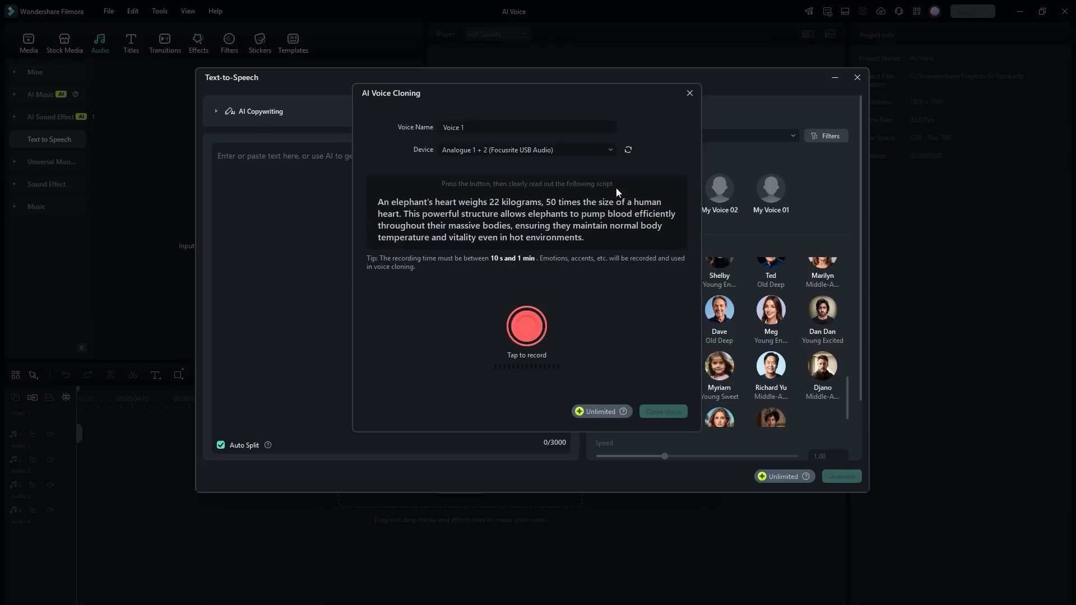
click(462, 128)
text(1)
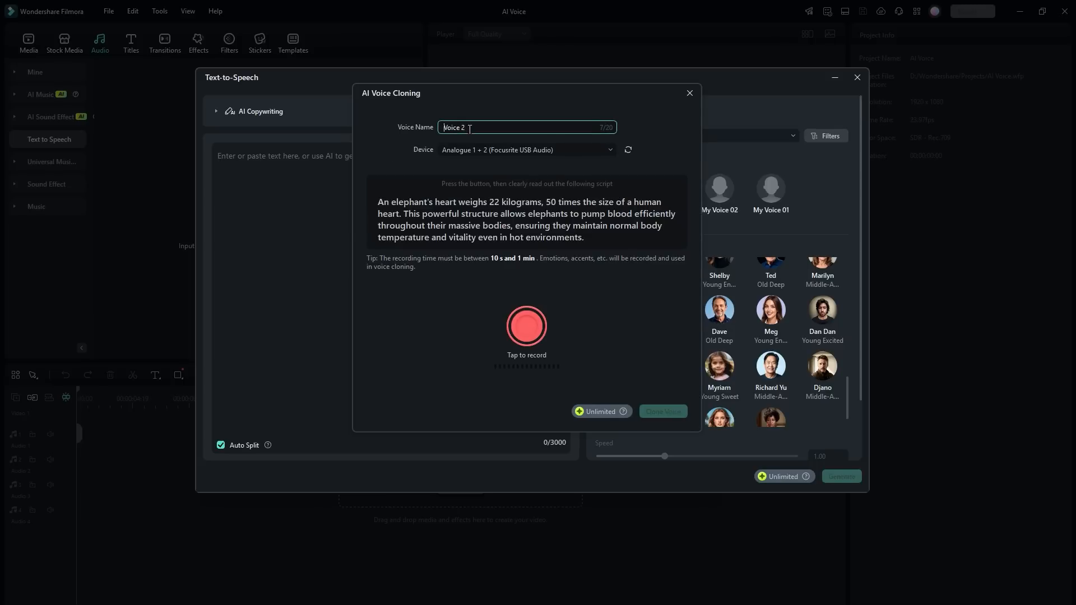
text(Test)
click(608, 150)
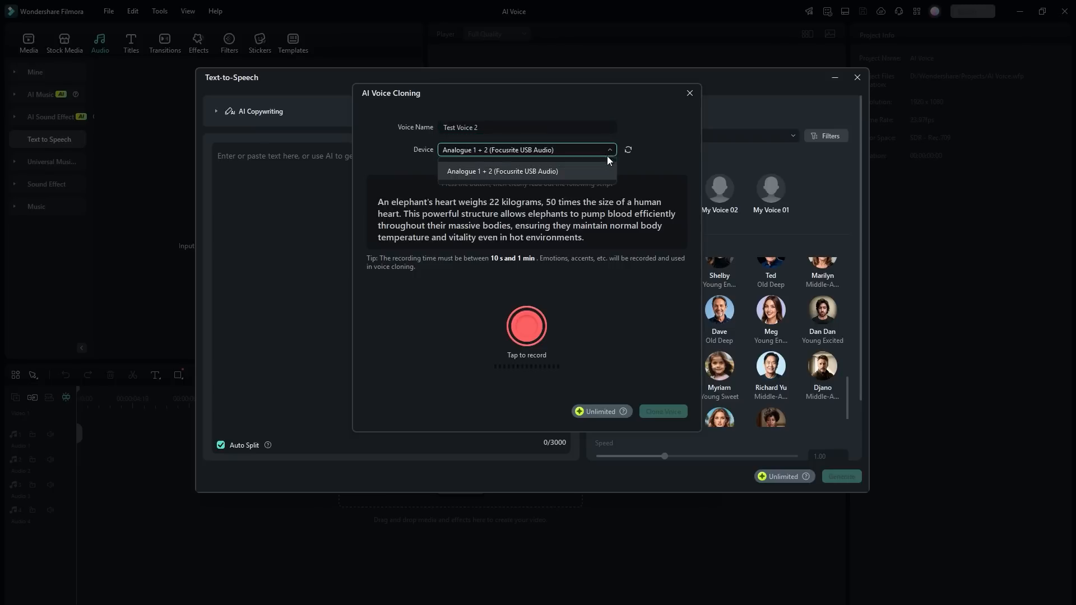
click(519, 172)
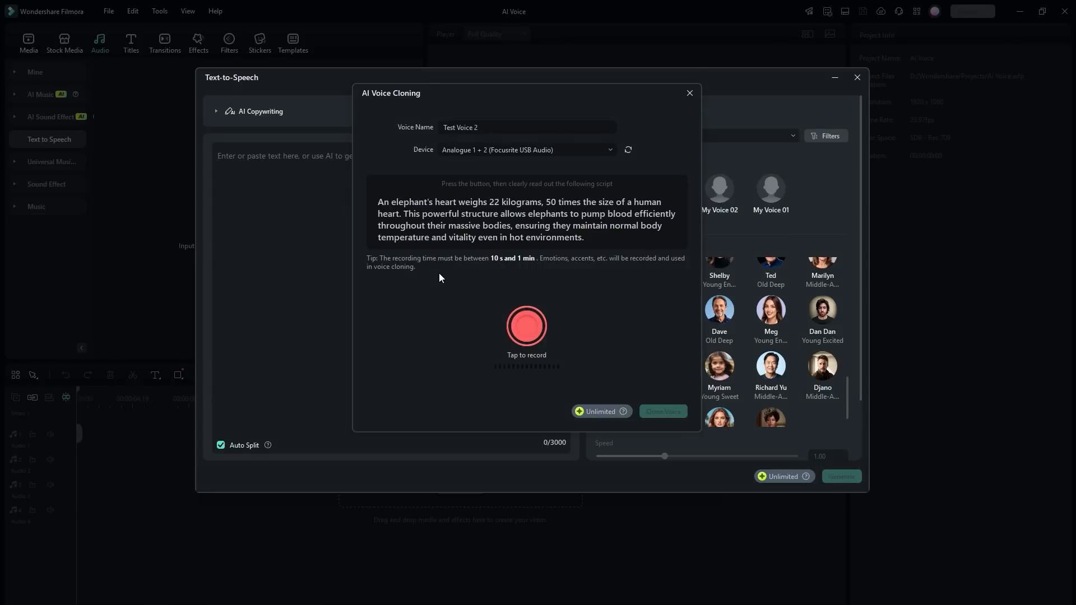
Record the displayed elephant script, record it again as a new take, and clone the voice from it.
click(526, 330)
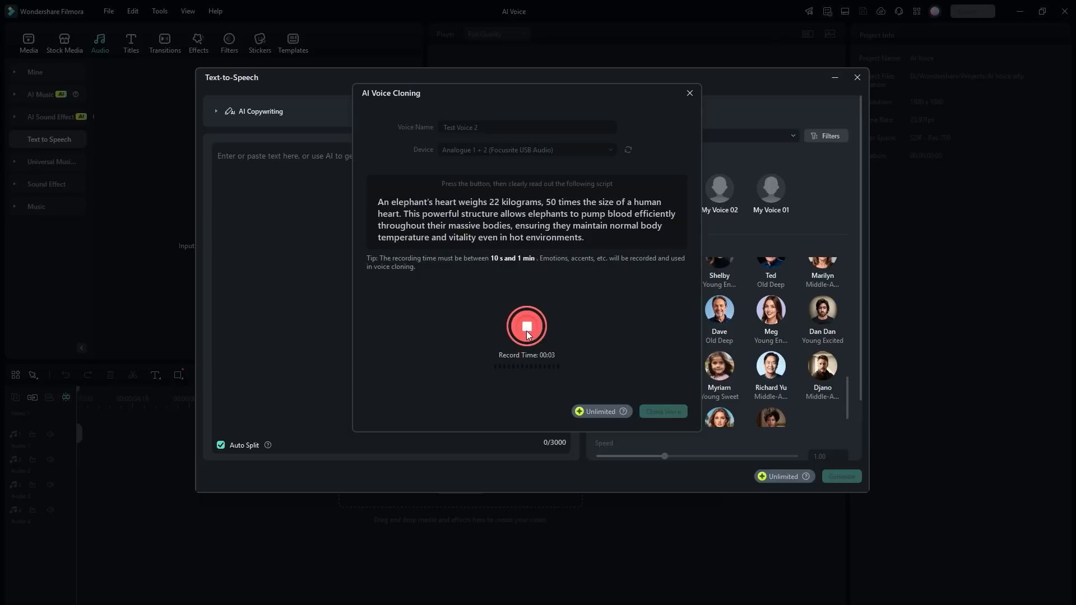
click(526, 330)
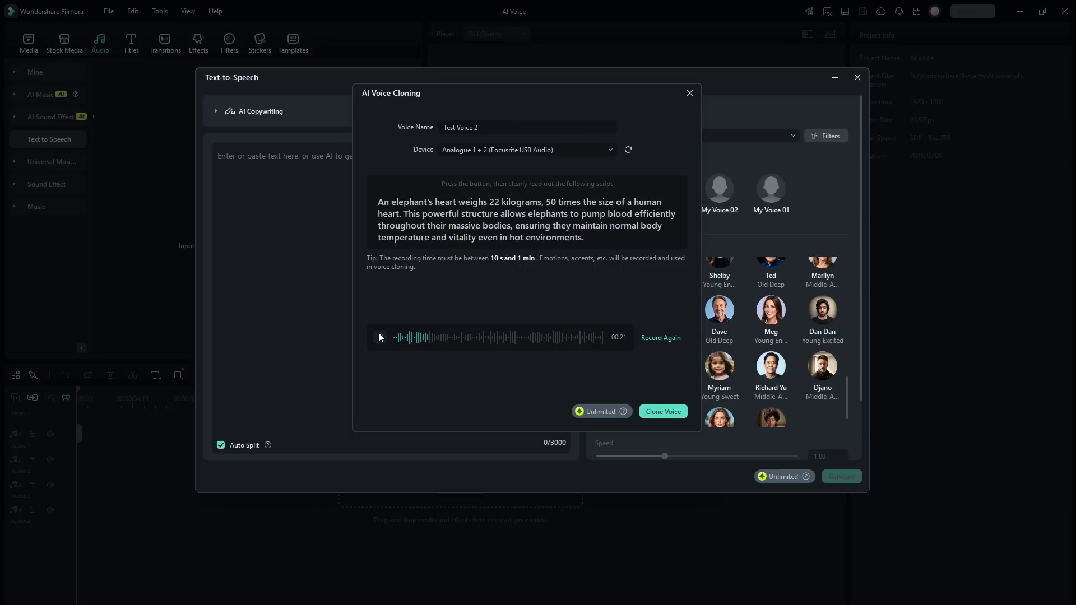
click(661, 337)
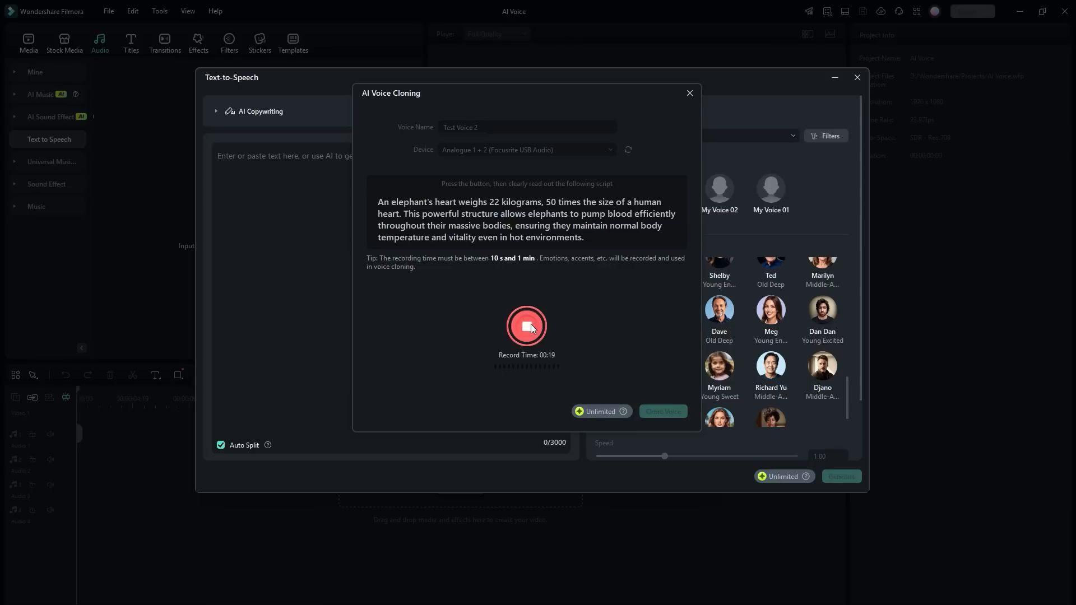
click(529, 325)
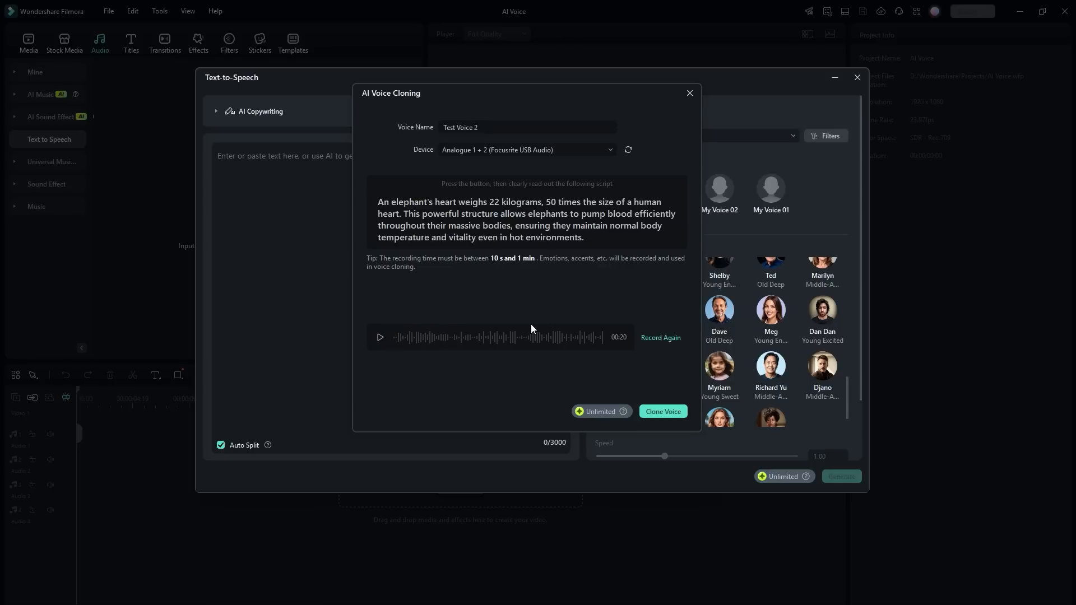
click(670, 418)
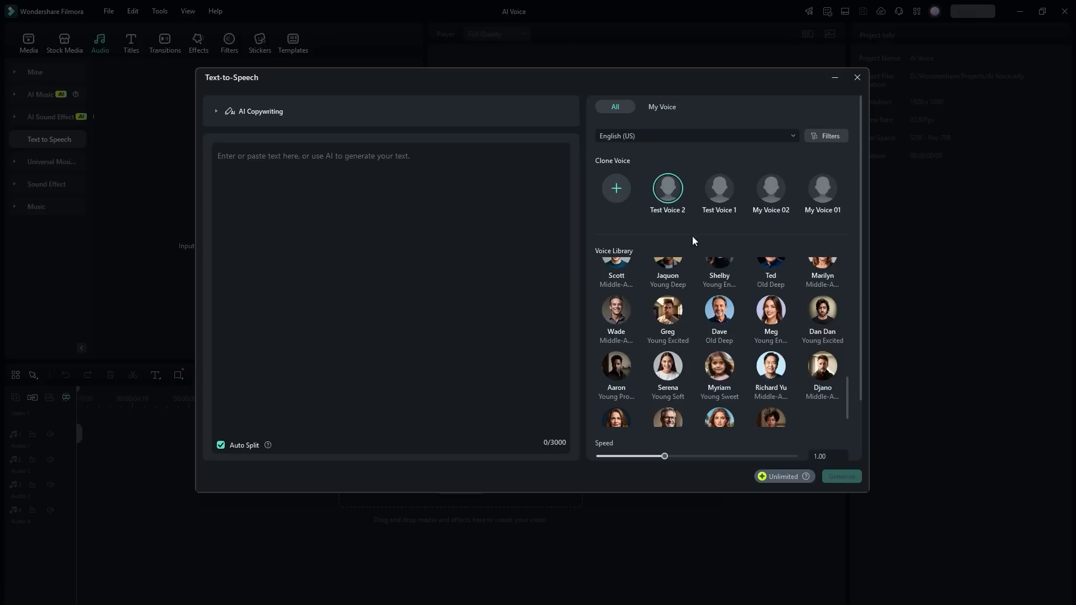
Preview the cloned voices Test Voice 2 and Test Voice 1.
click(668, 192)
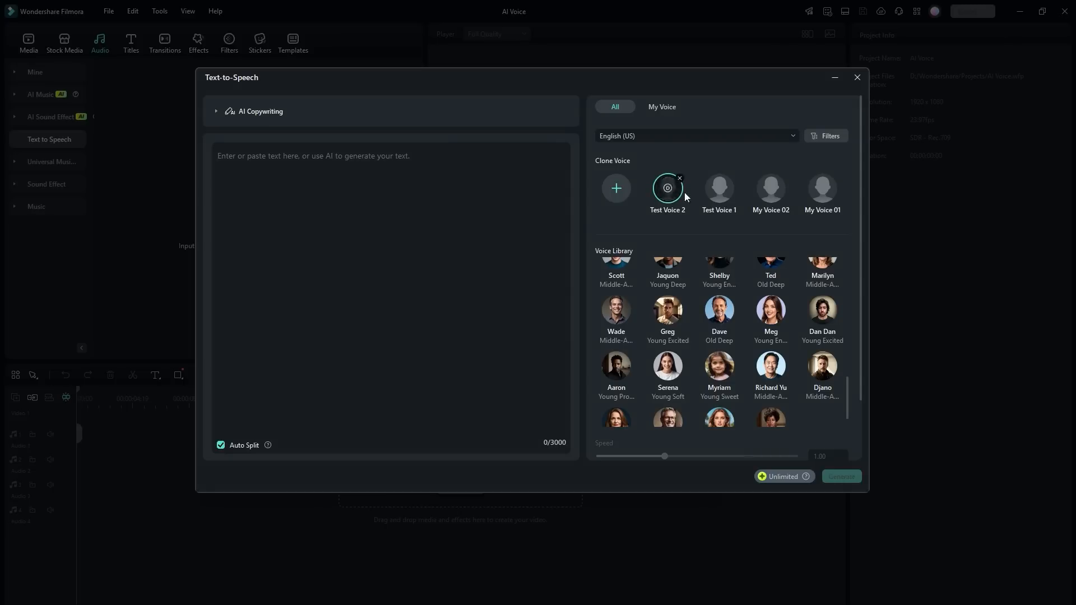
click(719, 190)
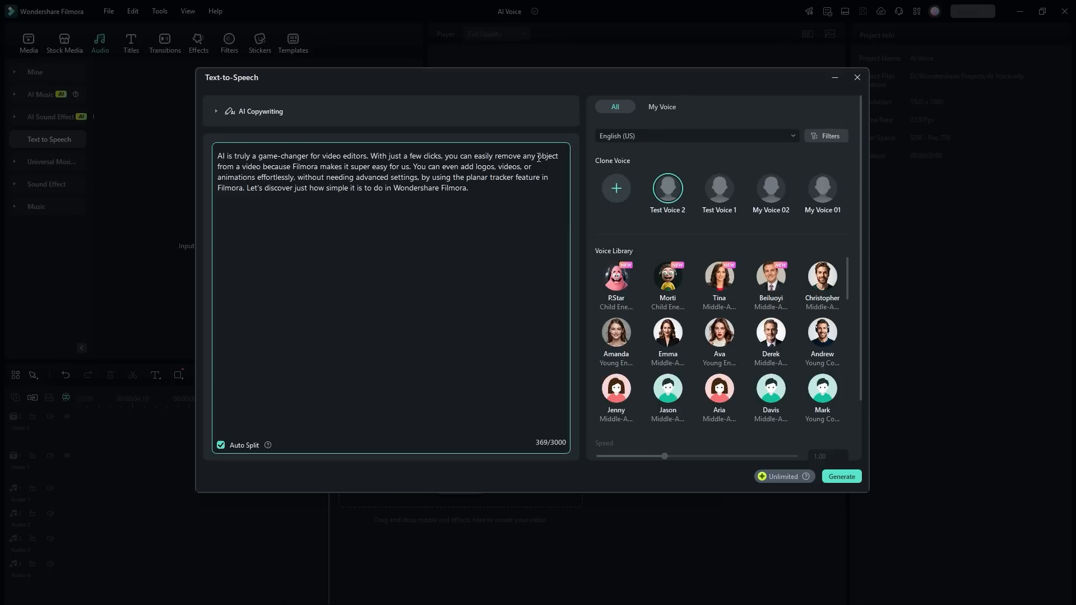
Examine the AI Copywriting options, including the topic types, with Informative/explanatory article chosen, and the Text Topic and More Detail fields.
click(218, 111)
click(335, 143)
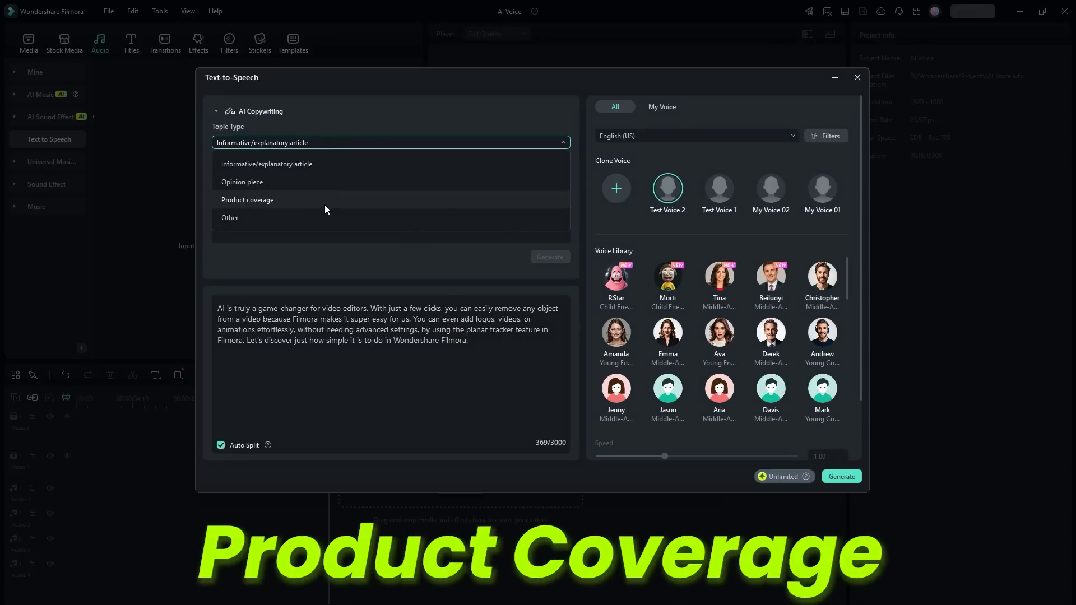
click(326, 164)
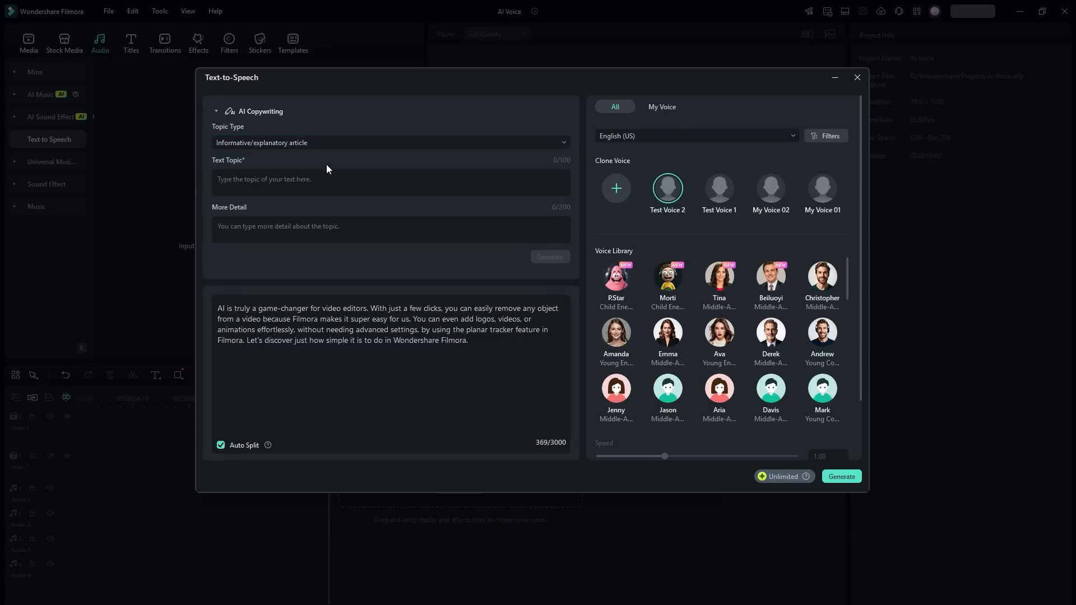
click(317, 181)
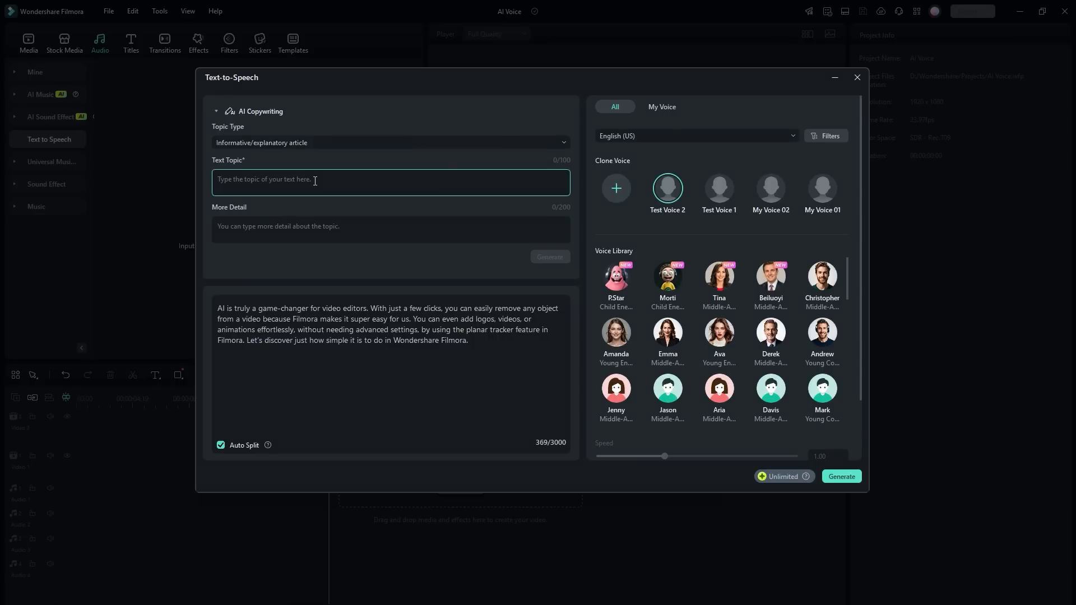
click(319, 223)
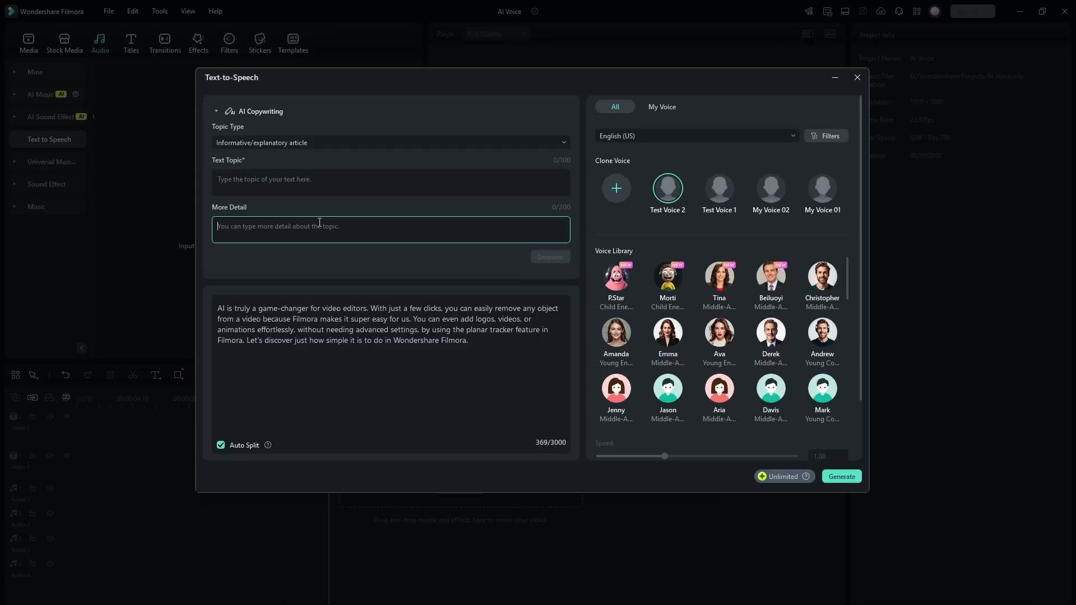
Generate speech from the video-editing script with the Test Voice 2 clone and close the list of voice-text services.
click(478, 347)
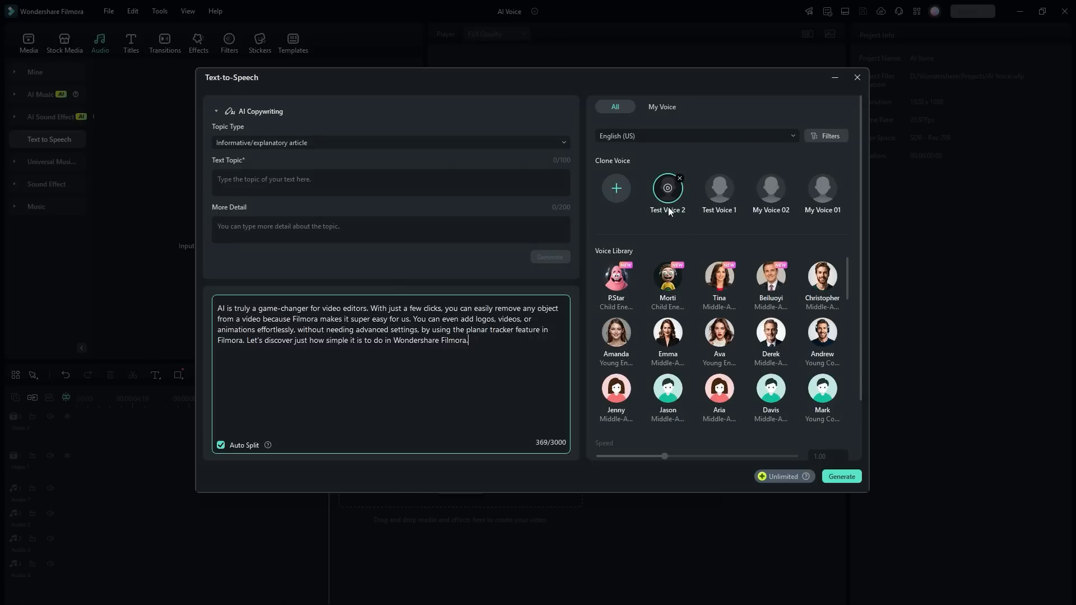
click(838, 477)
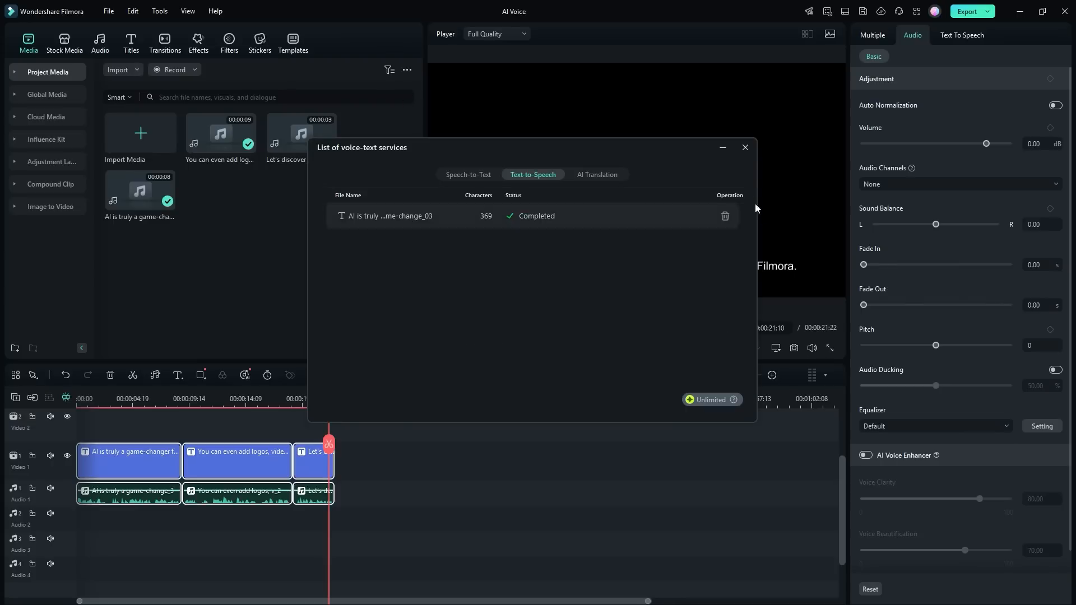
click(744, 148)
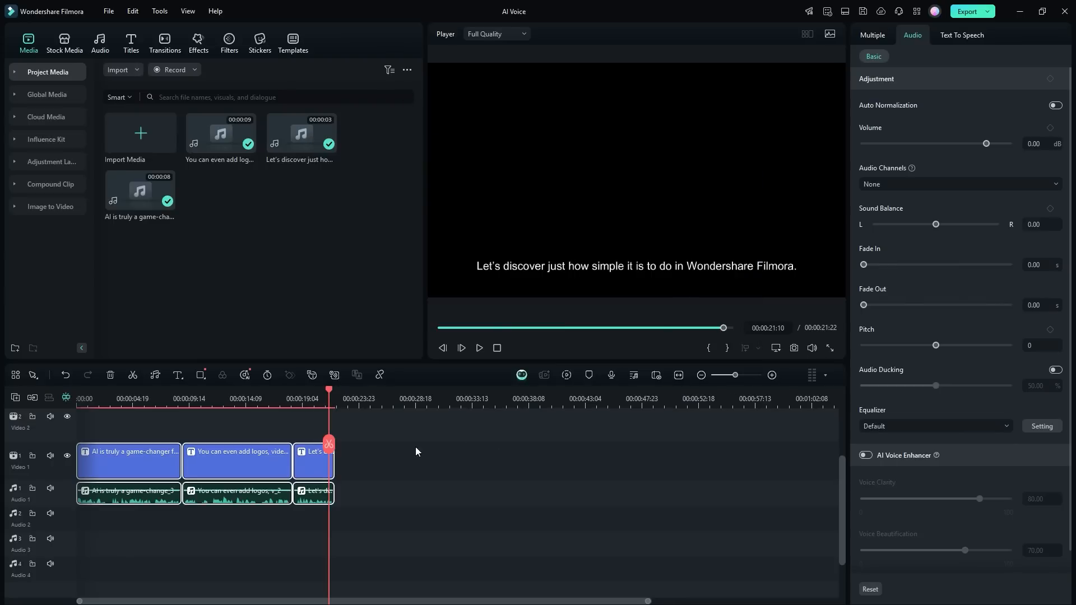
Play the generated voiceover with its subtitles from the beginning of the timeline.
drag(329, 446, 72, 441)
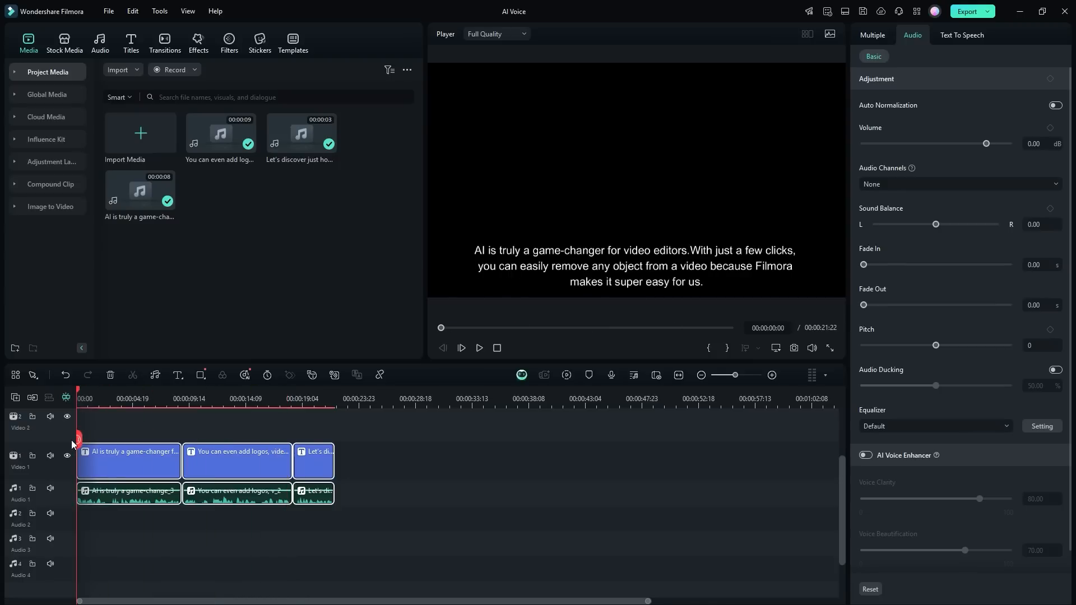
key(space)
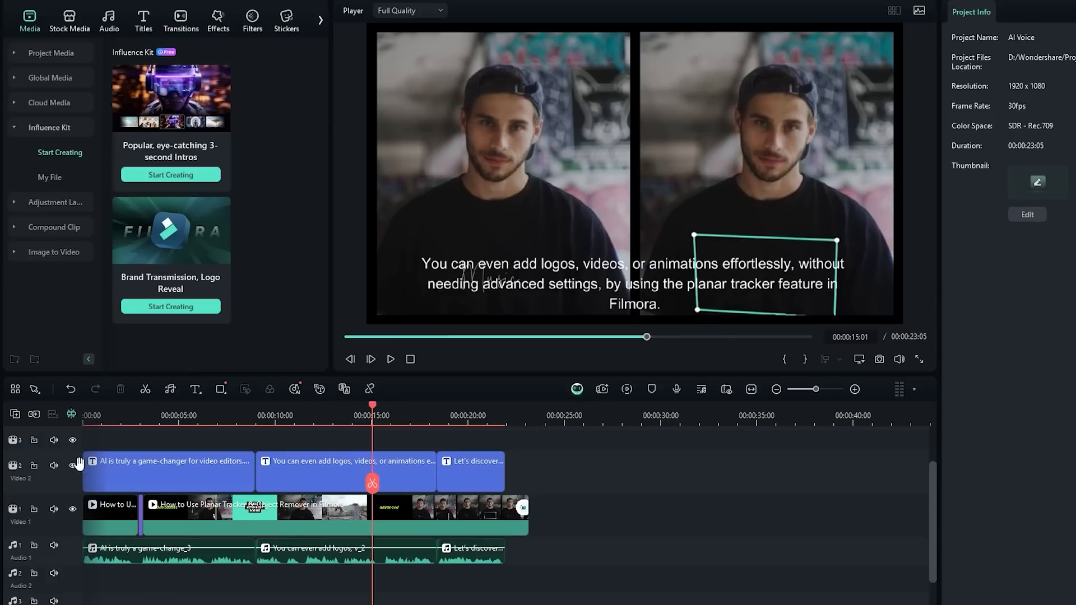
Hide the subtitle track Video 2 and play the opening seconds of the video with the voiceover.
click(73, 467)
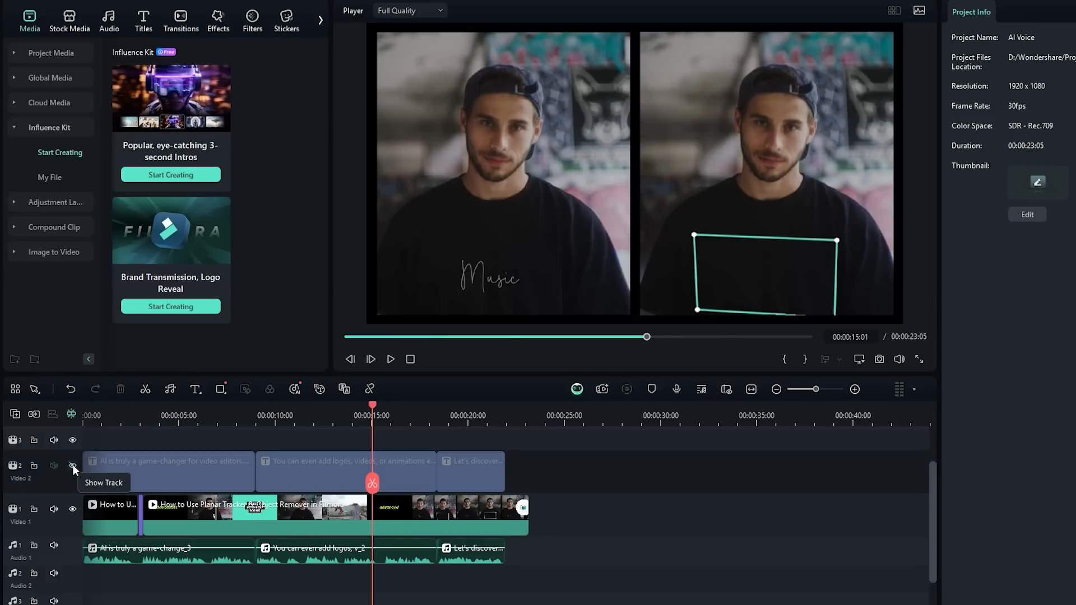
drag(372, 483, 99, 486)
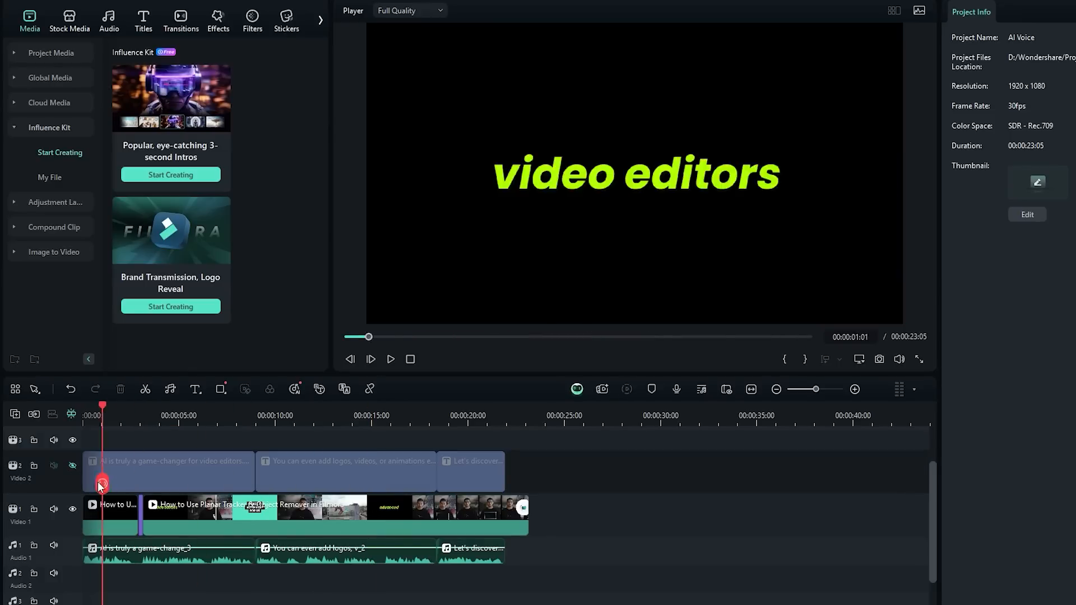
key(space)
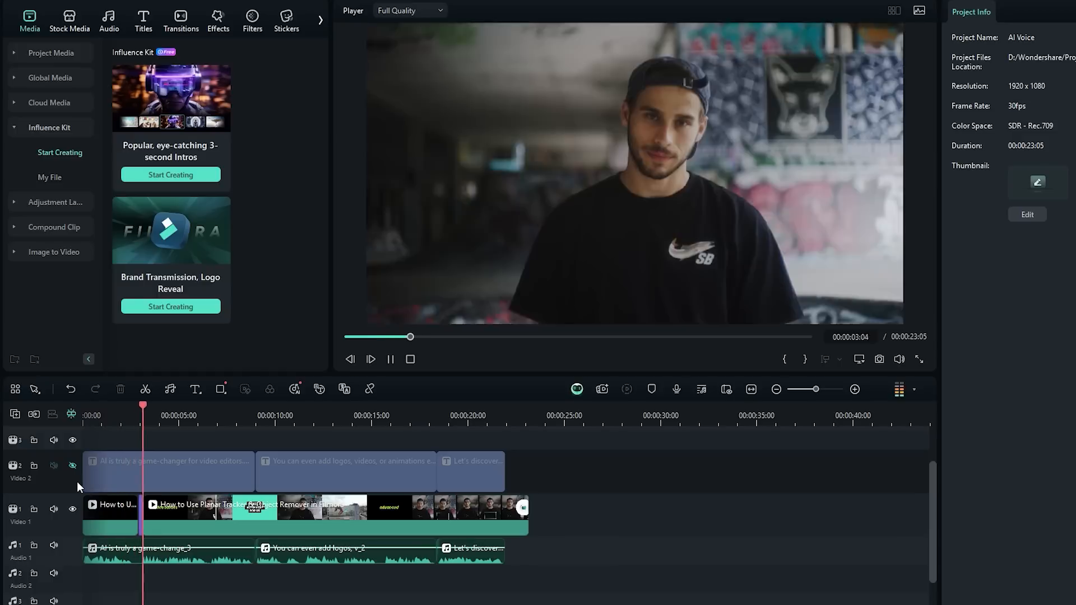
key(space)
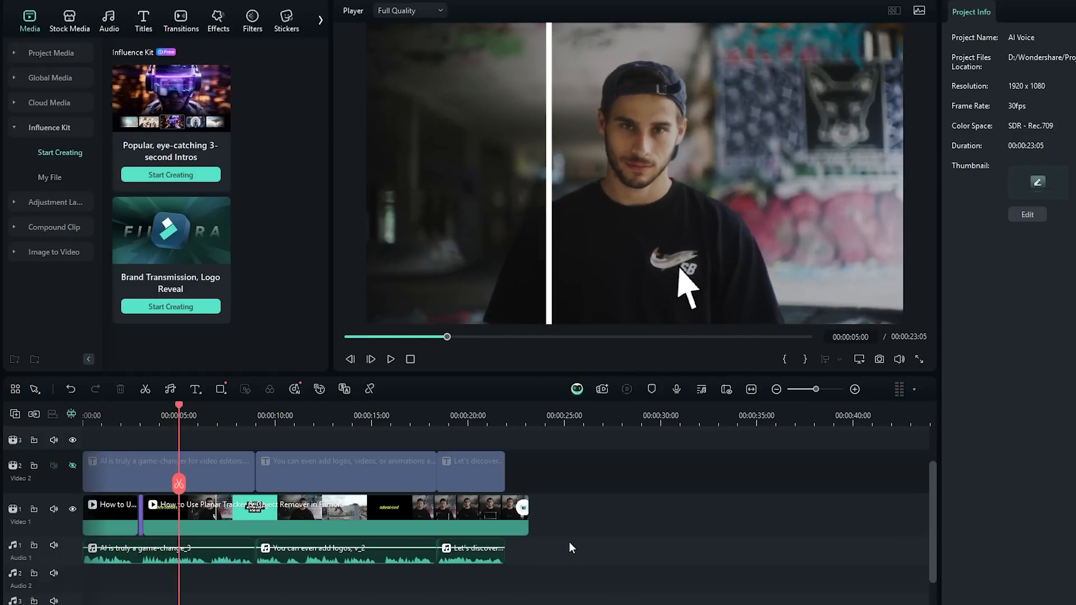
Turn on Auto Normalization and set the equalizer to Soft for all three voiceover clips on Audio 1.
drag(570, 543, 156, 573)
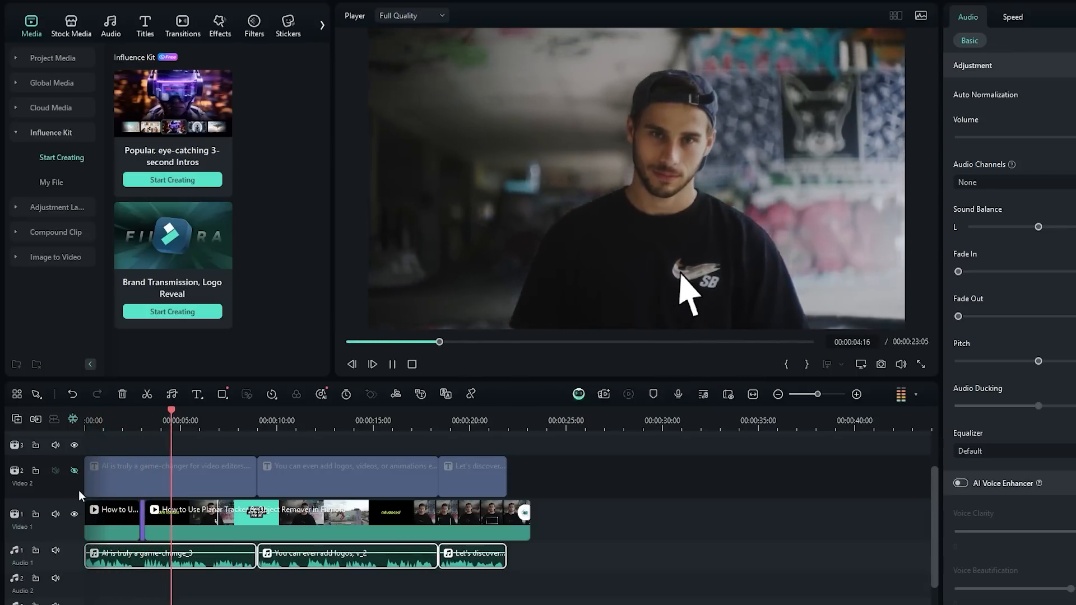
key(space)
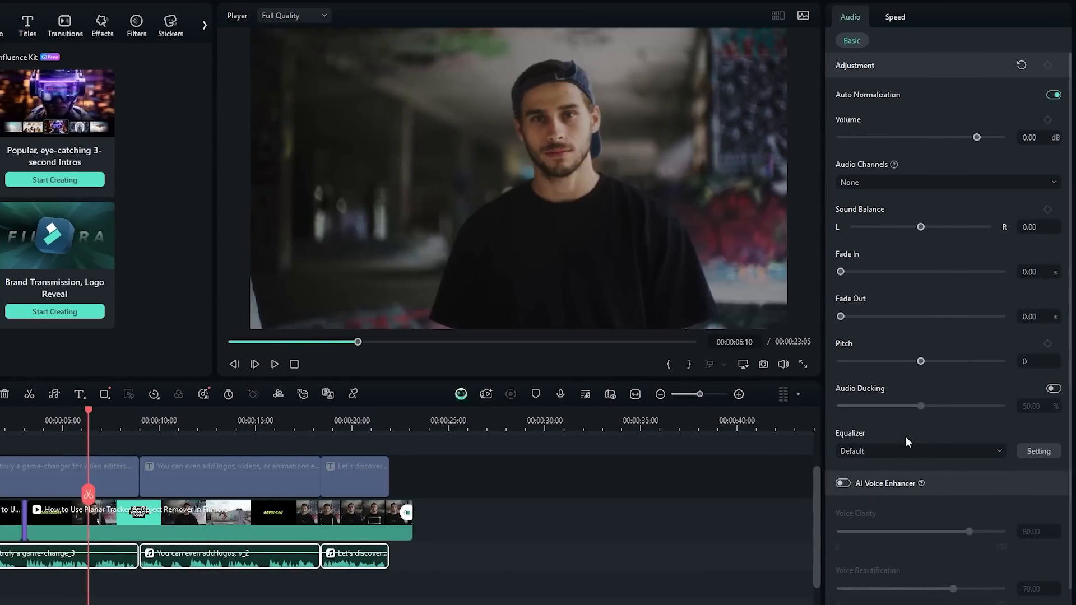
click(981, 451)
scroll(885, 433, down, 3)
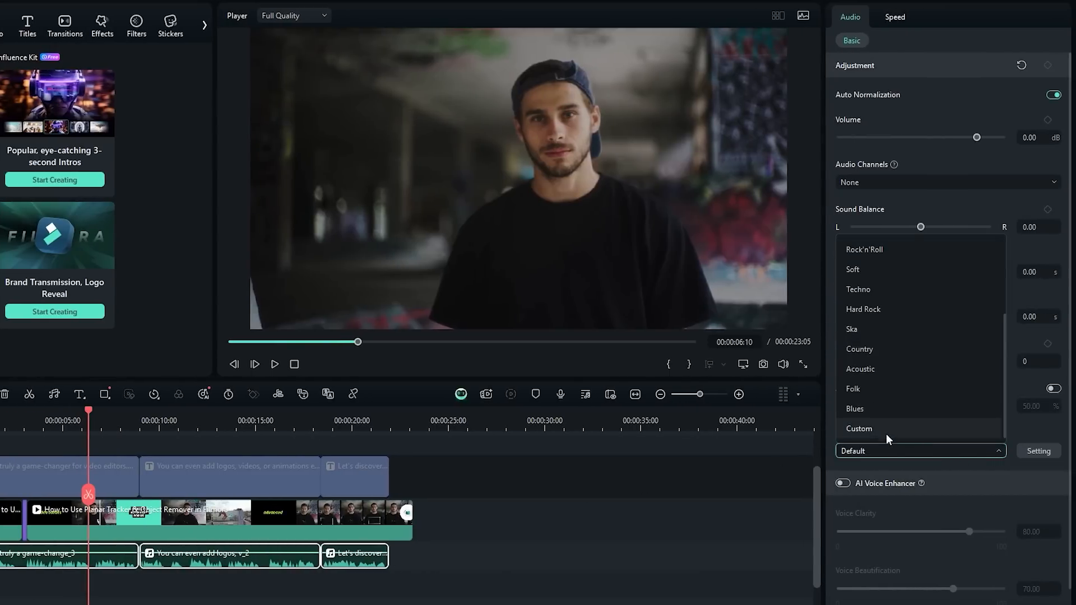
click(865, 269)
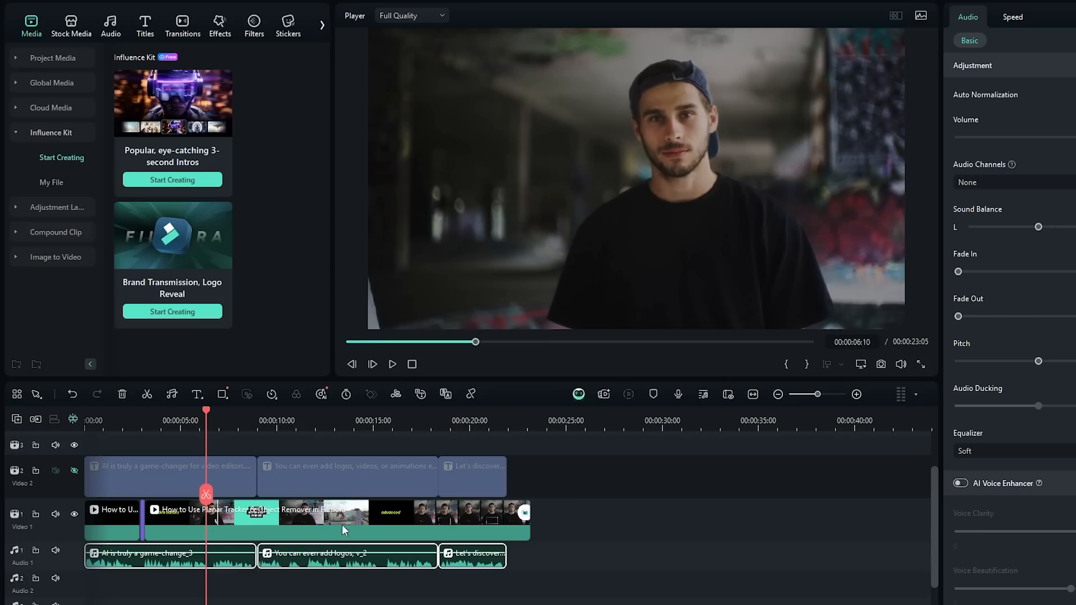
Play the timeline from the beginning to hear the voiceover with the Soft equalizer.
drag(208, 500, 79, 506)
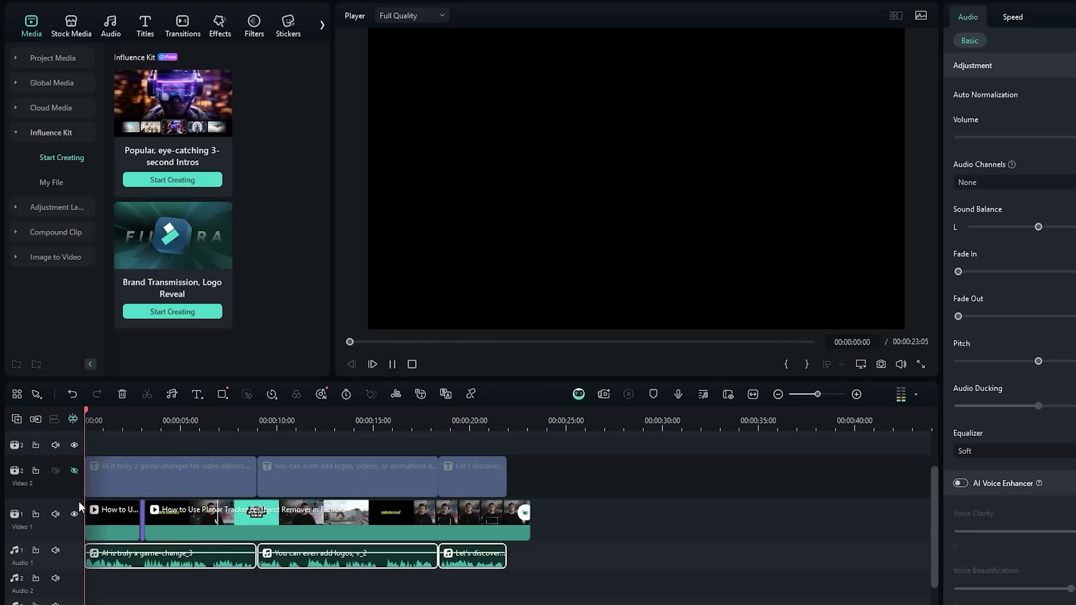
key(space)
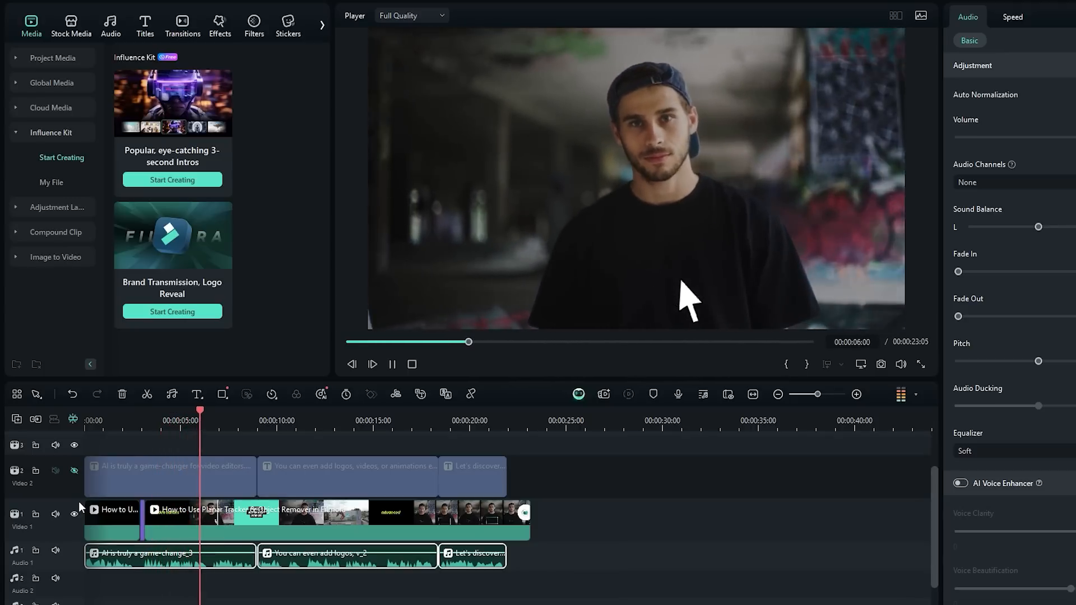
key(space)
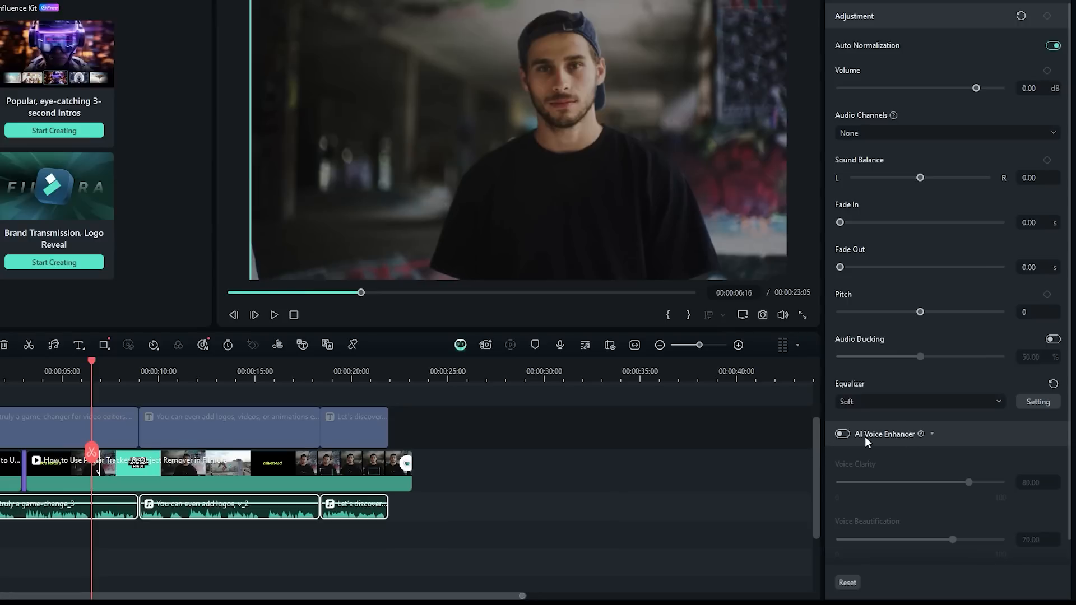
Turn on AI Voice Enhancer for the three selected voiceover clips and move the playhead back to an earlier point.
click(845, 434)
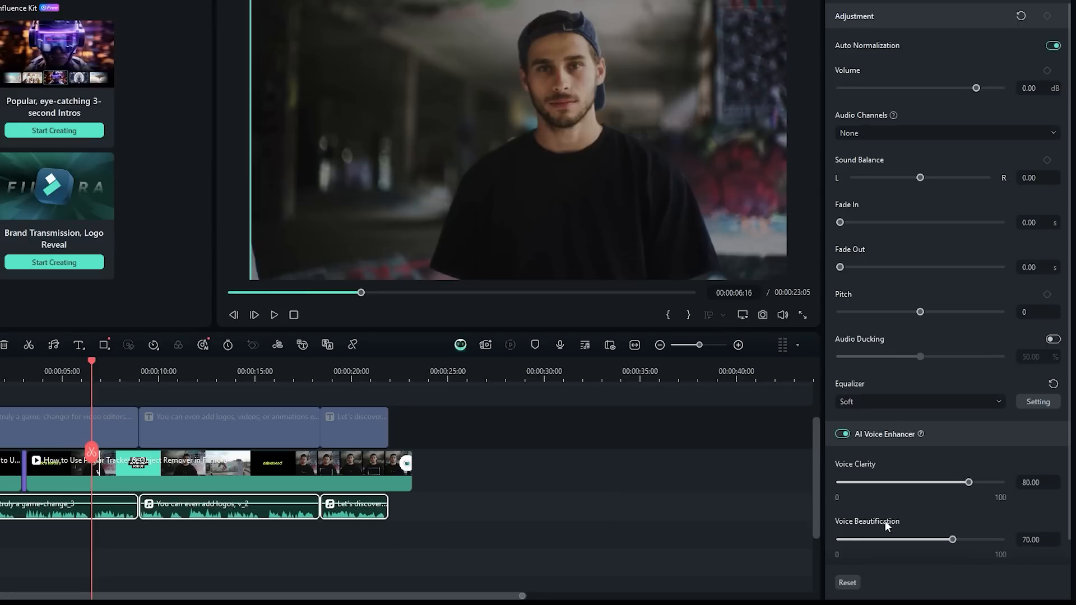
scroll(924, 530, down, 1)
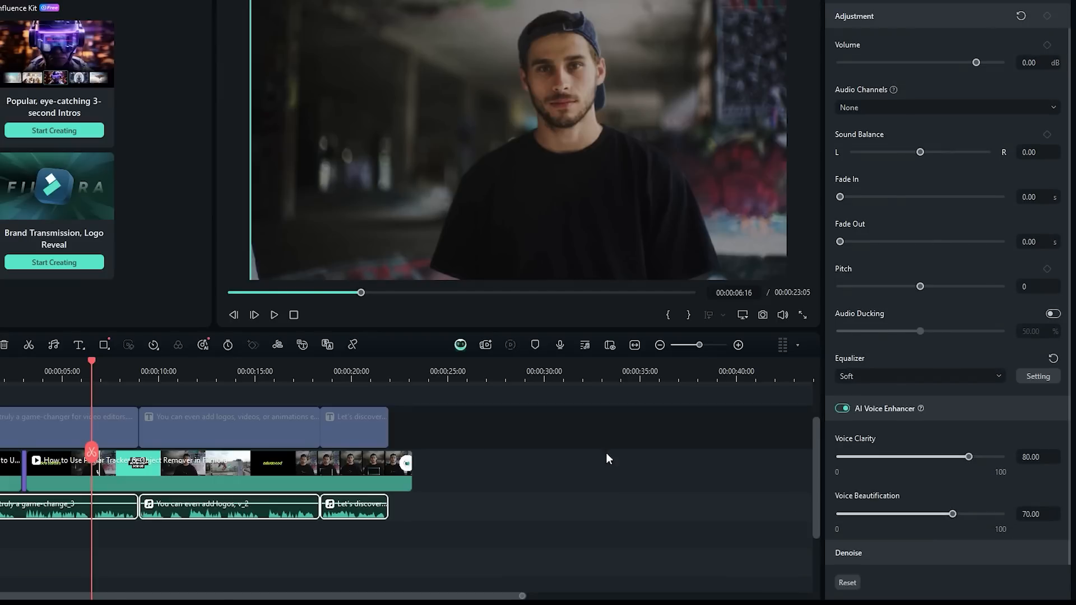
drag(94, 452, 67, 483)
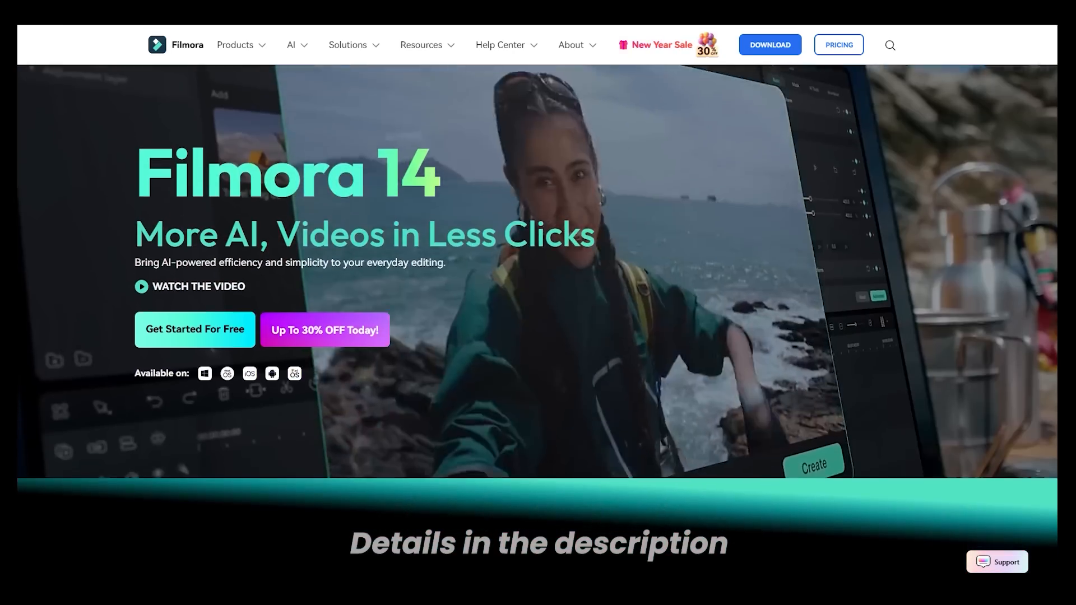
scroll(537, 322, down, 3)
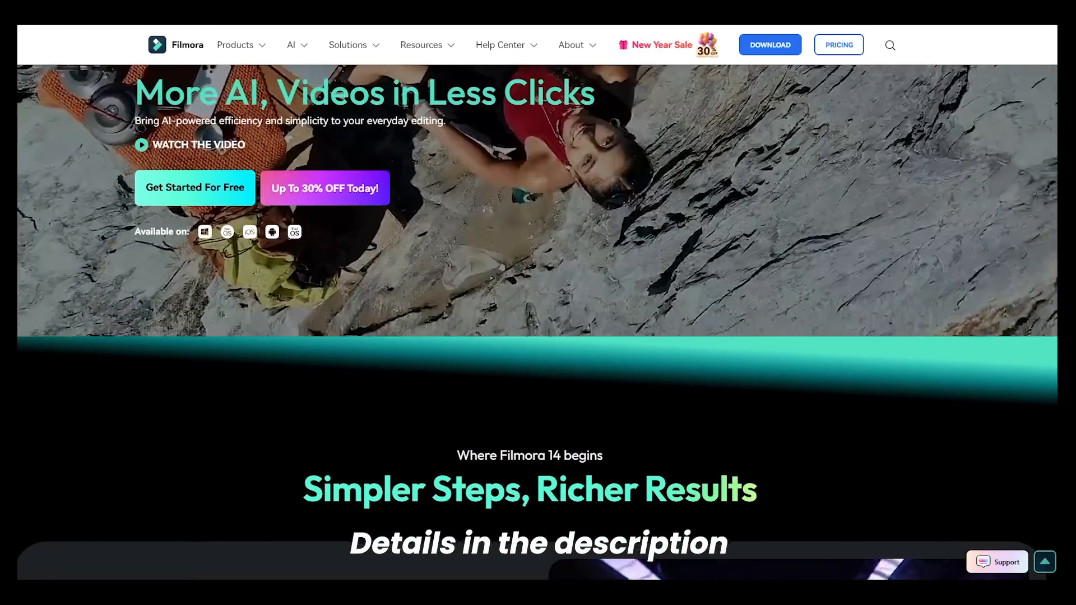
scroll(537, 322, down, 1)
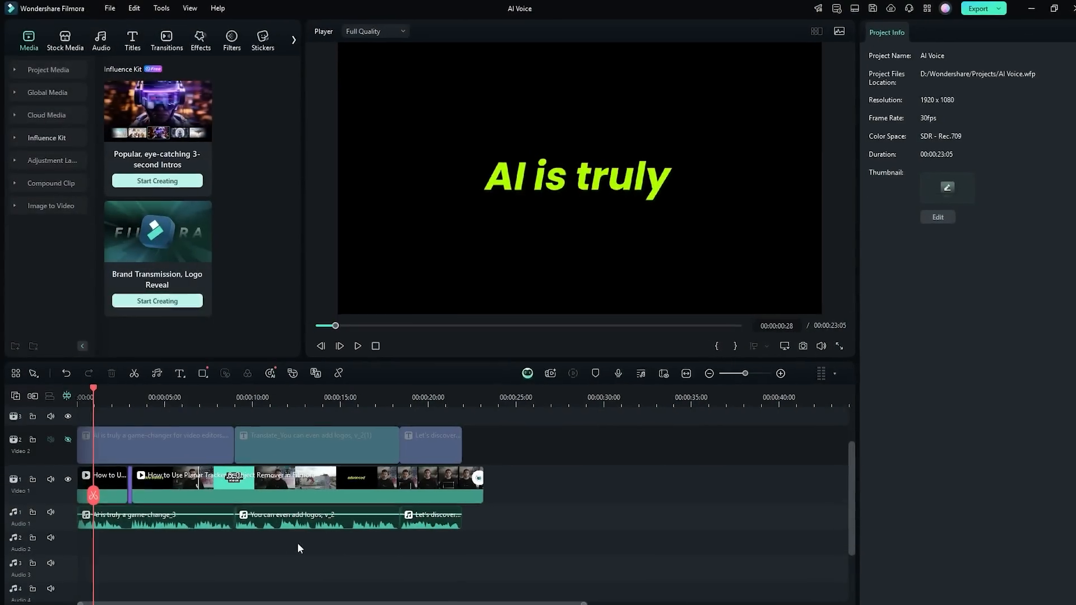
Translate the voice and caption of the first voiceover clip on Audio 1 from English (US) to Korean (Korea) using AI Translation.
click(201, 520)
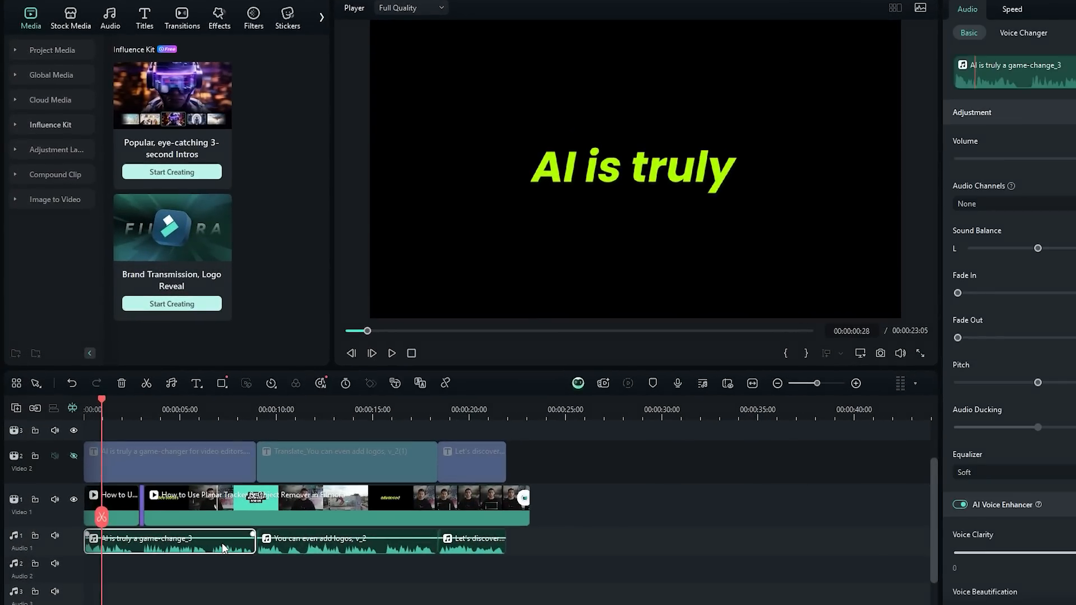
right_click(223, 547)
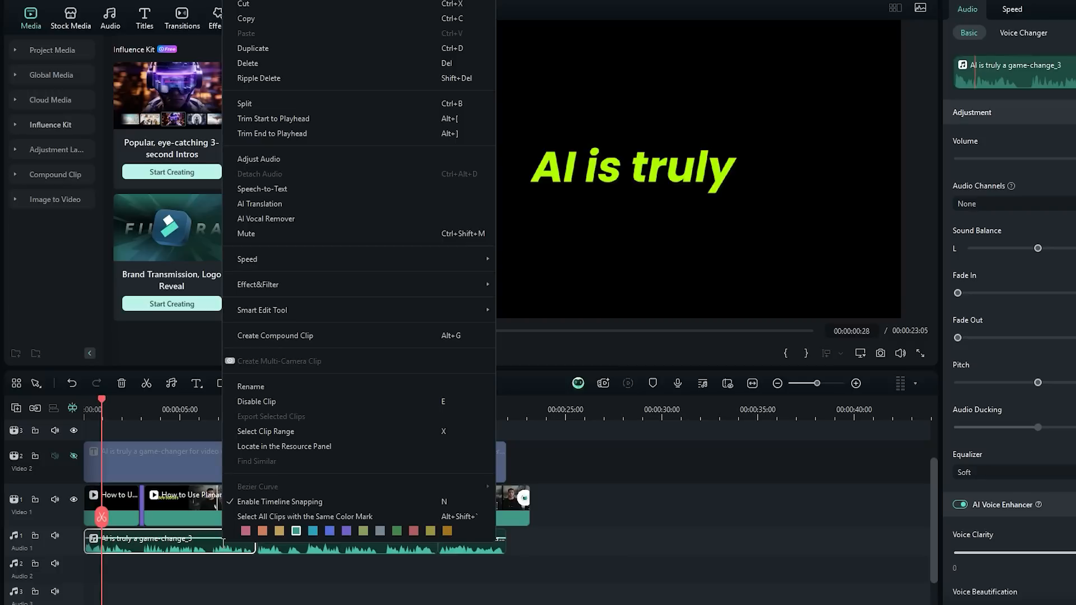
click(258, 205)
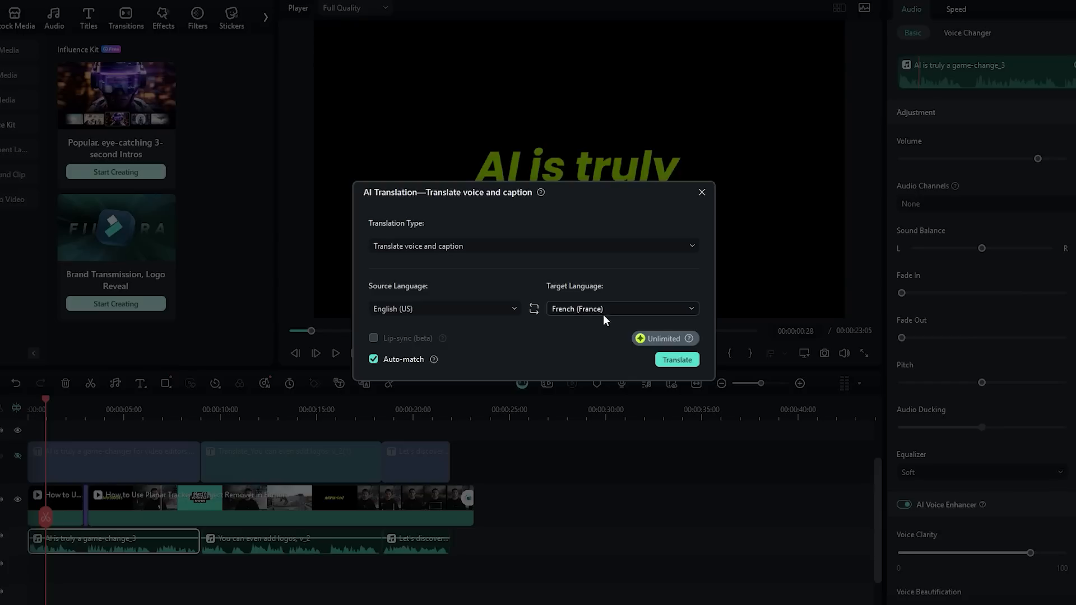
click(682, 309)
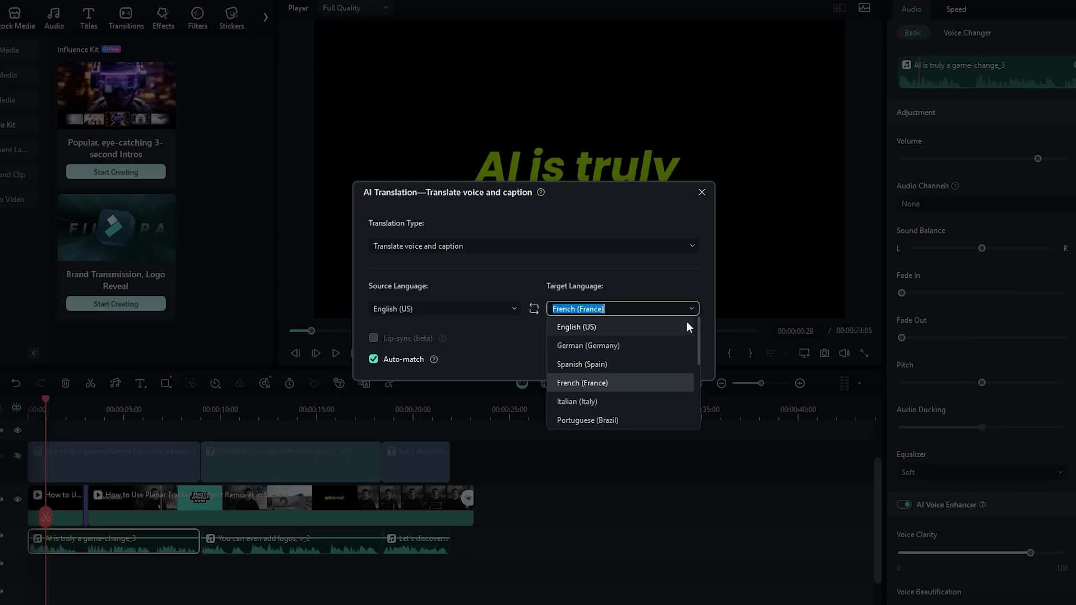
drag(698, 334, 707, 404)
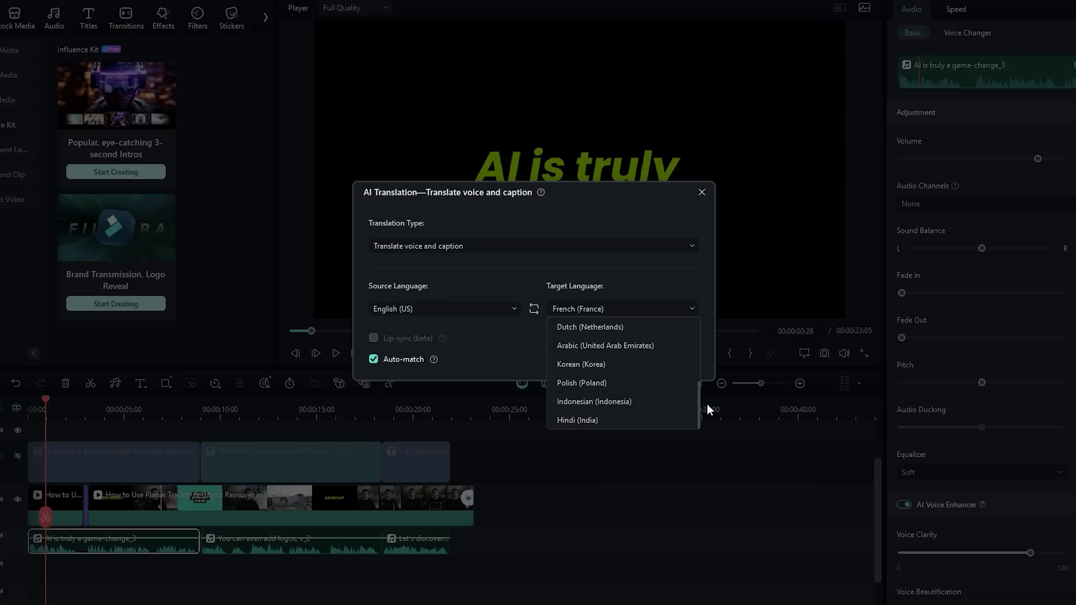
click(574, 363)
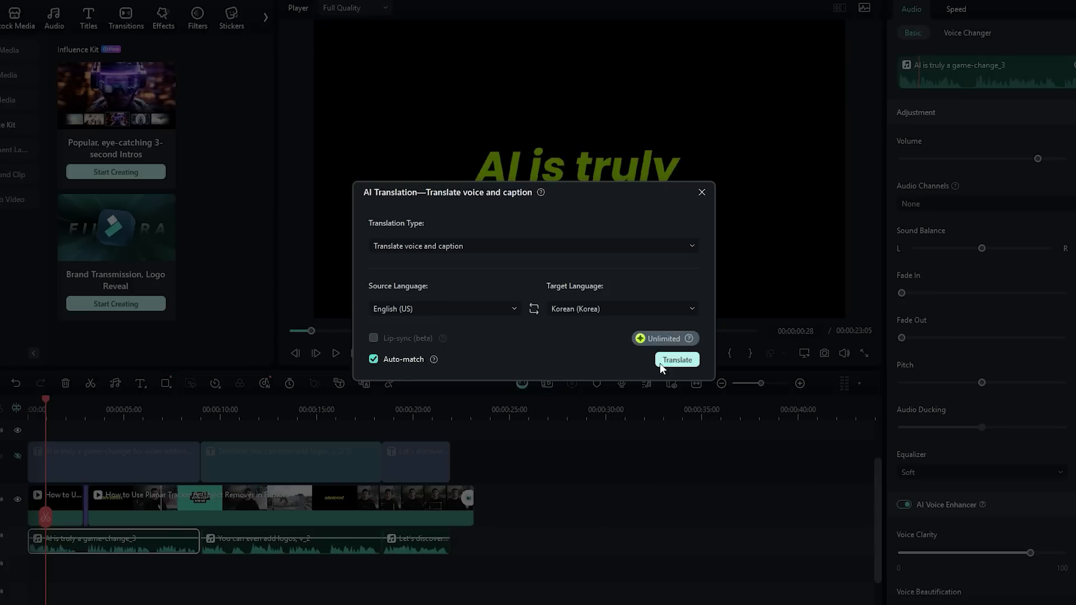
click(677, 360)
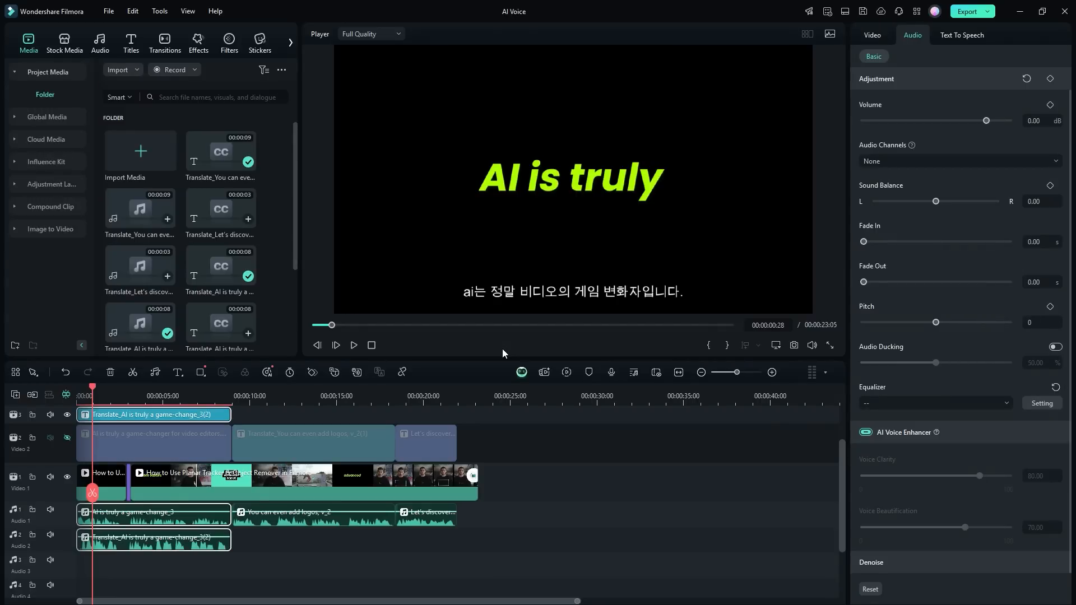
Mute the original voiceover track Audio 1 and play the Korean translation from the beginning of the timeline.
drag(93, 494, 75, 494)
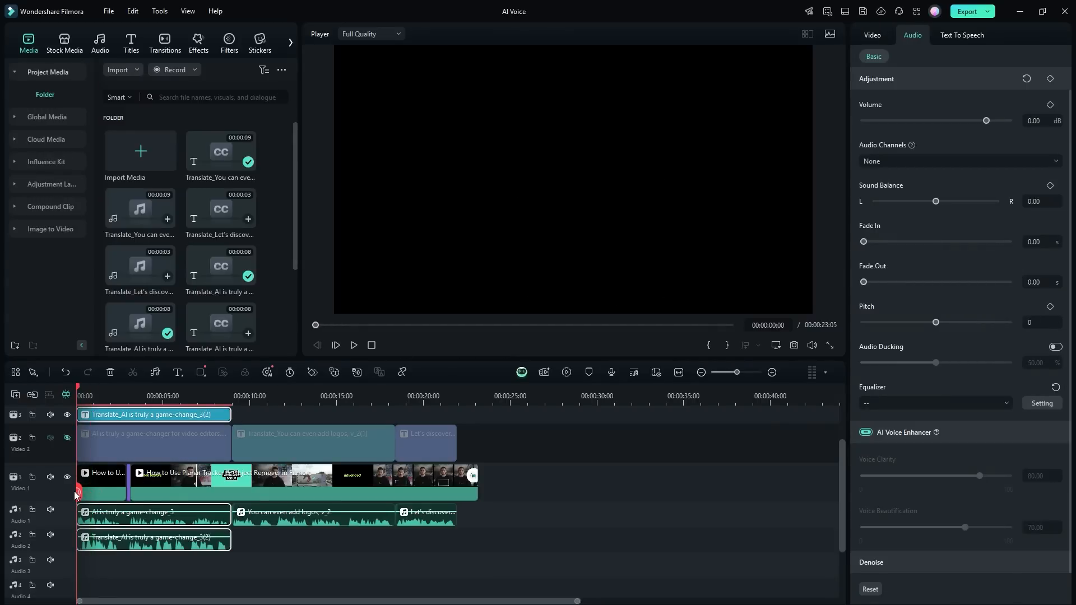
click(50, 510)
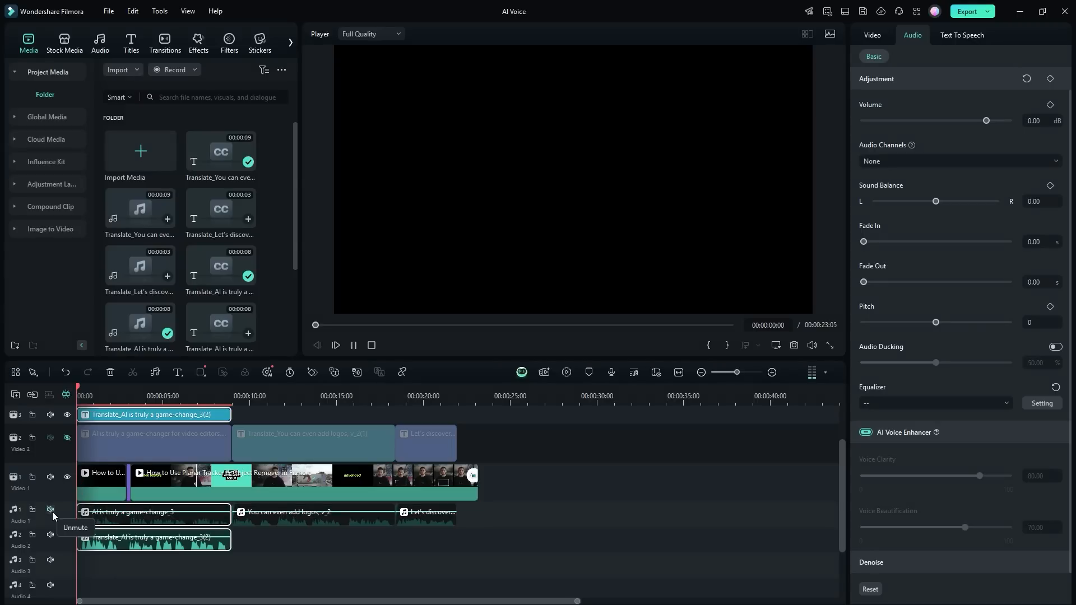
key(space)
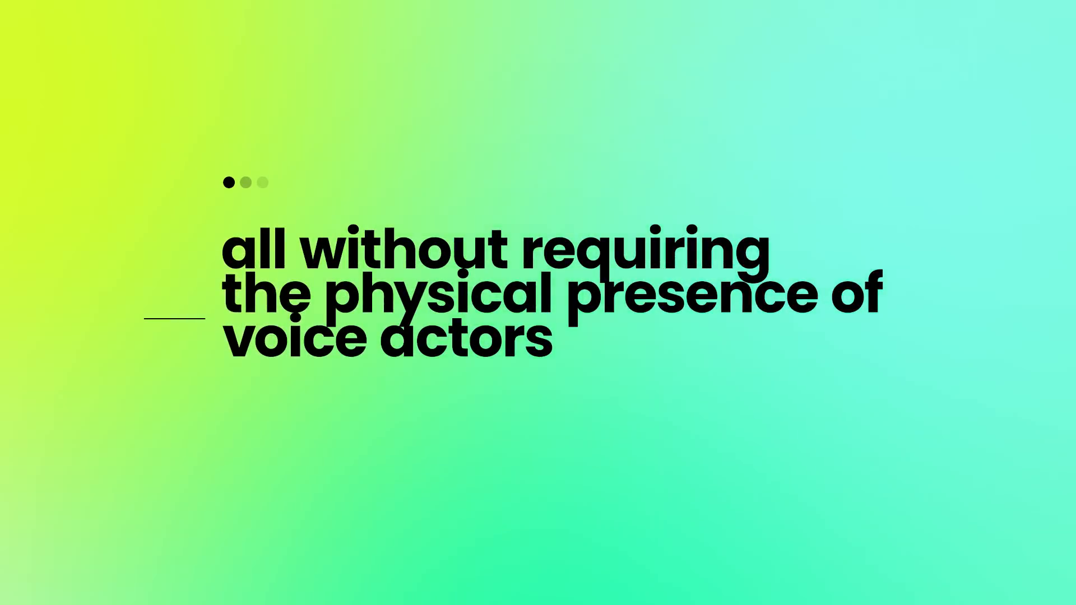
scroll(537, 314, down, 3)
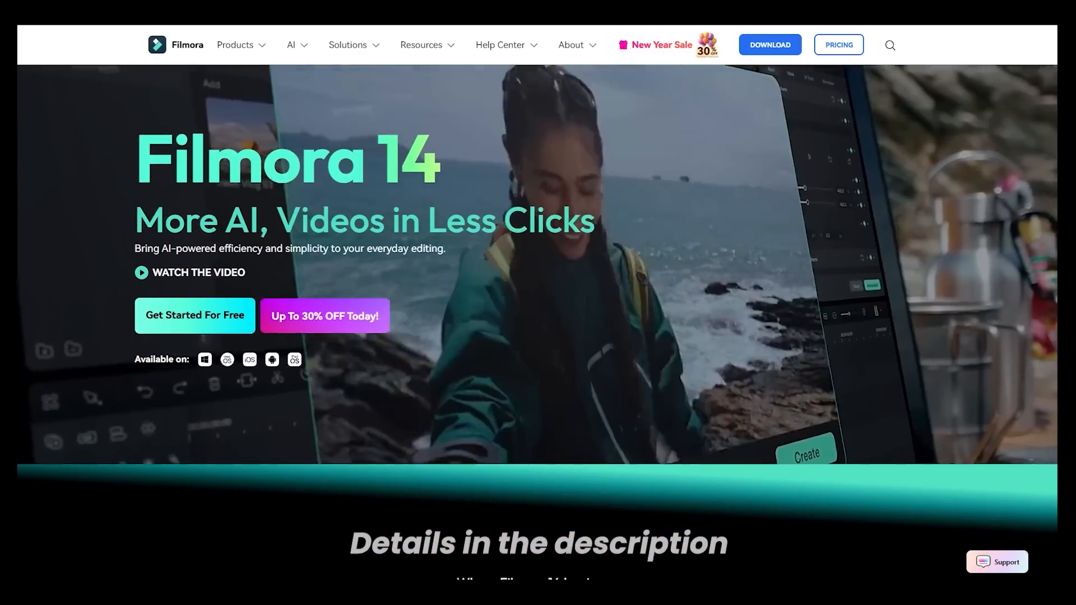
scroll(537, 314, down, 1)
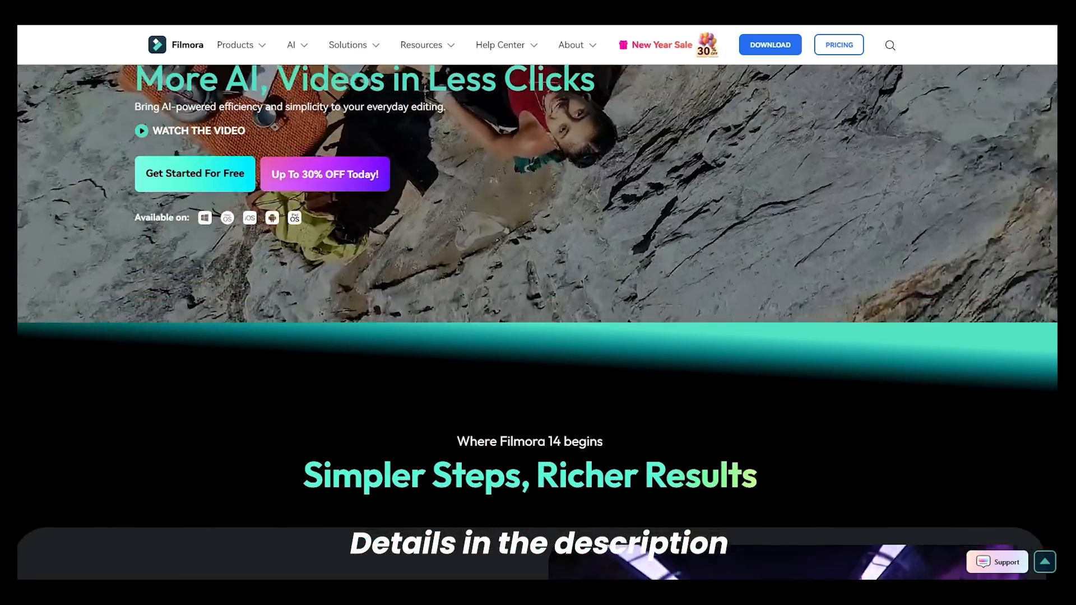